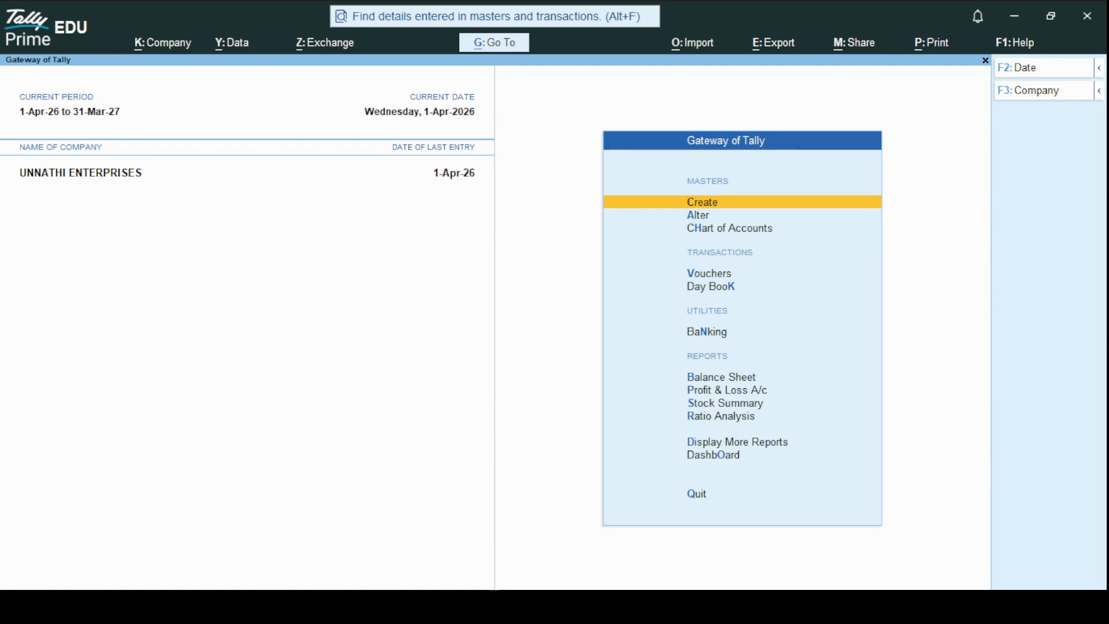
Start a new purchase voucher for UNNATHI ENTERPRISES
key(alt+Tab)
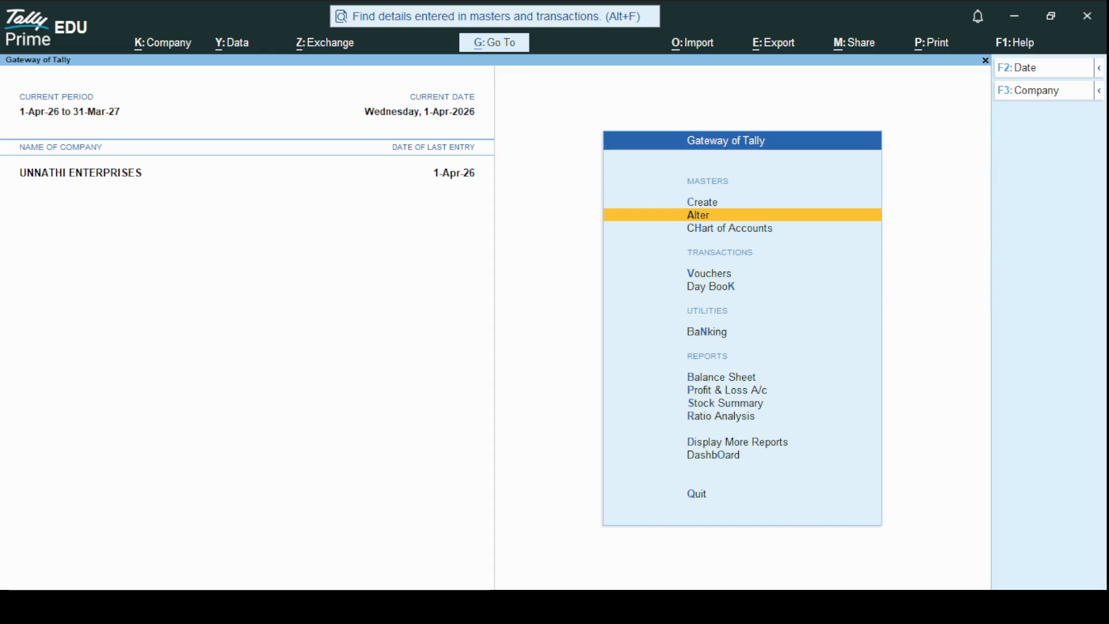
key(Down)
key(Down)
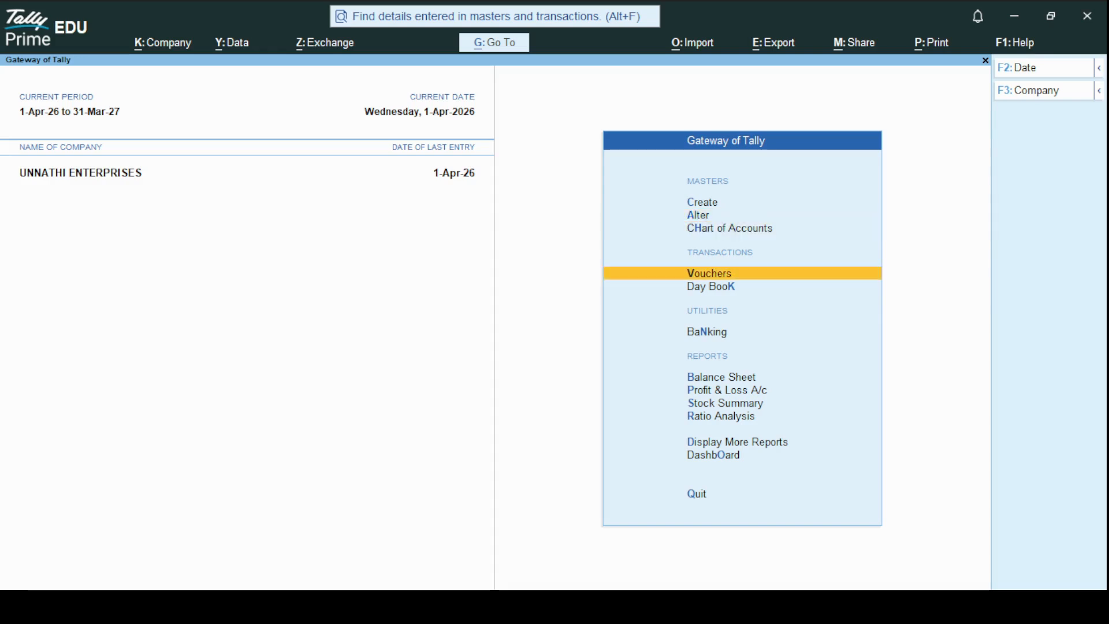
key(Return)
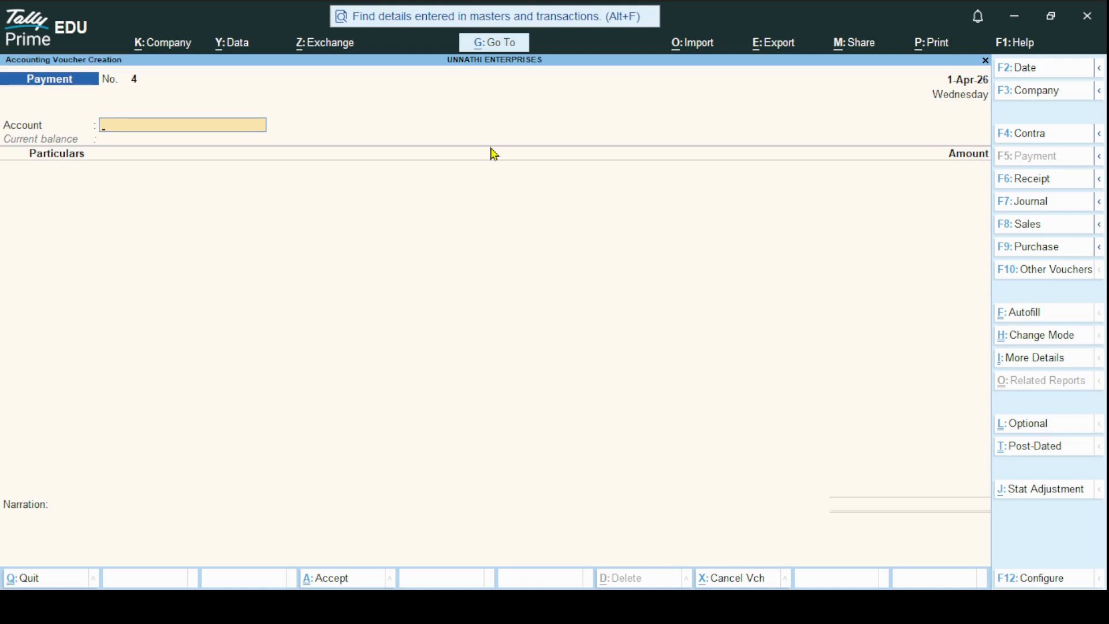
click(1030, 249)
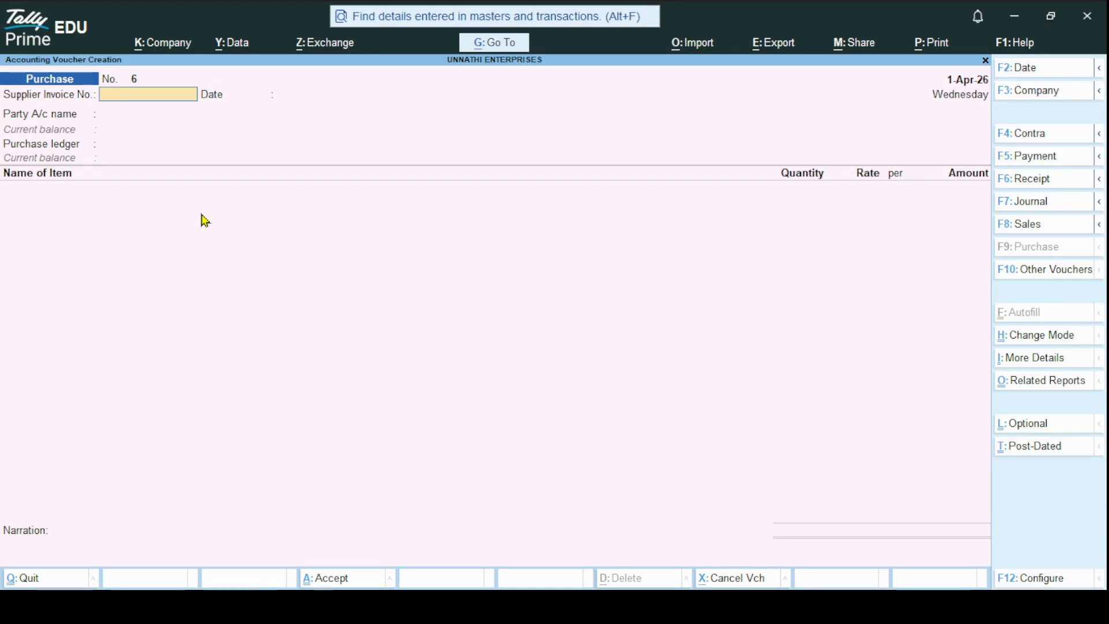
Enter supplier invoice number 101 on the purchase voucher and keep the invoice date 1-Apr-26
text(101)
key(Return)
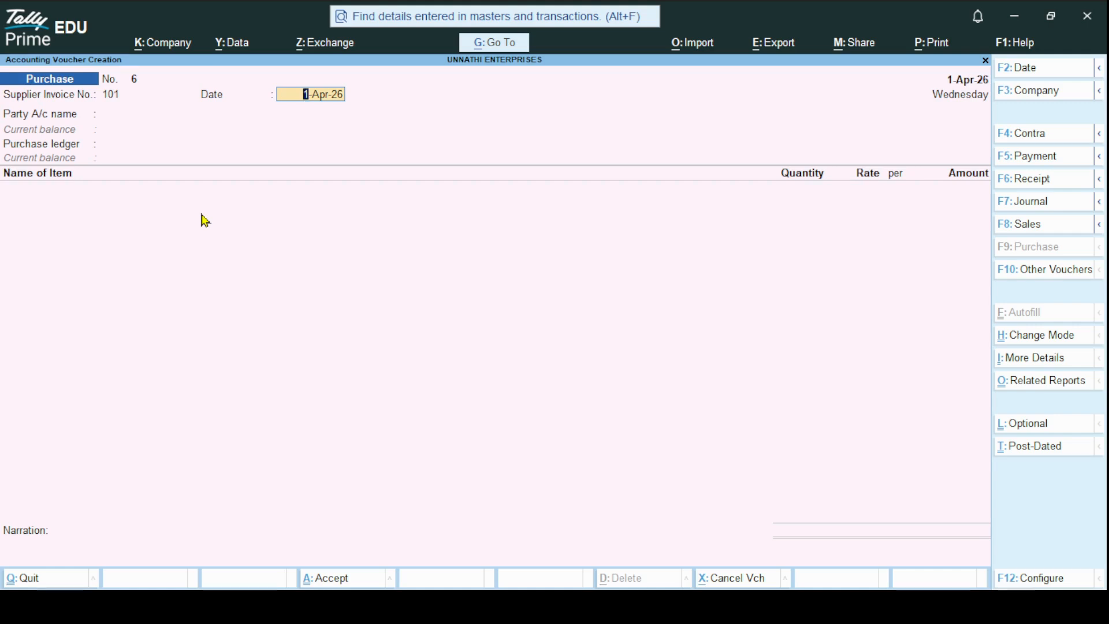
key(Return)
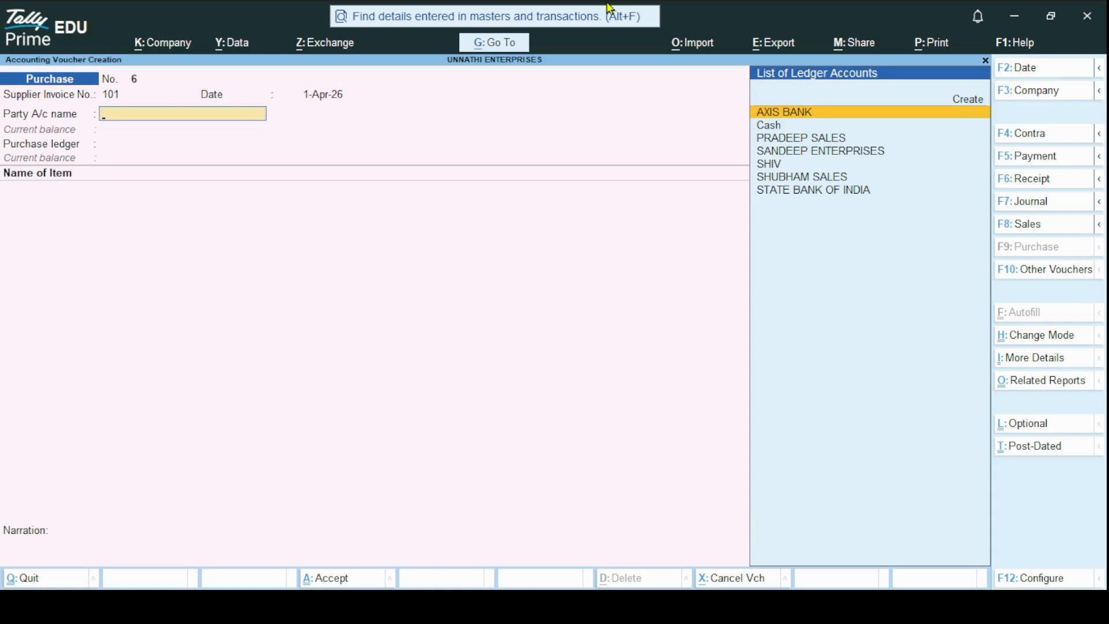
Begin creating a new party ledger named SAHANA SALES from the purchase voucher, leaving the alias blank
click(971, 101)
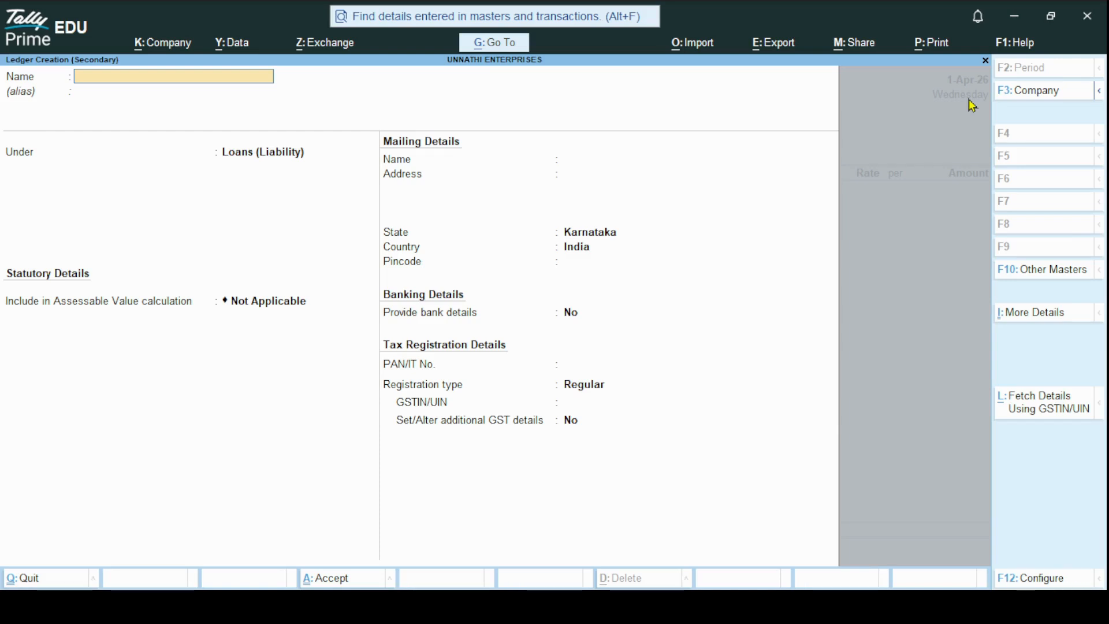
text(SAHAM)
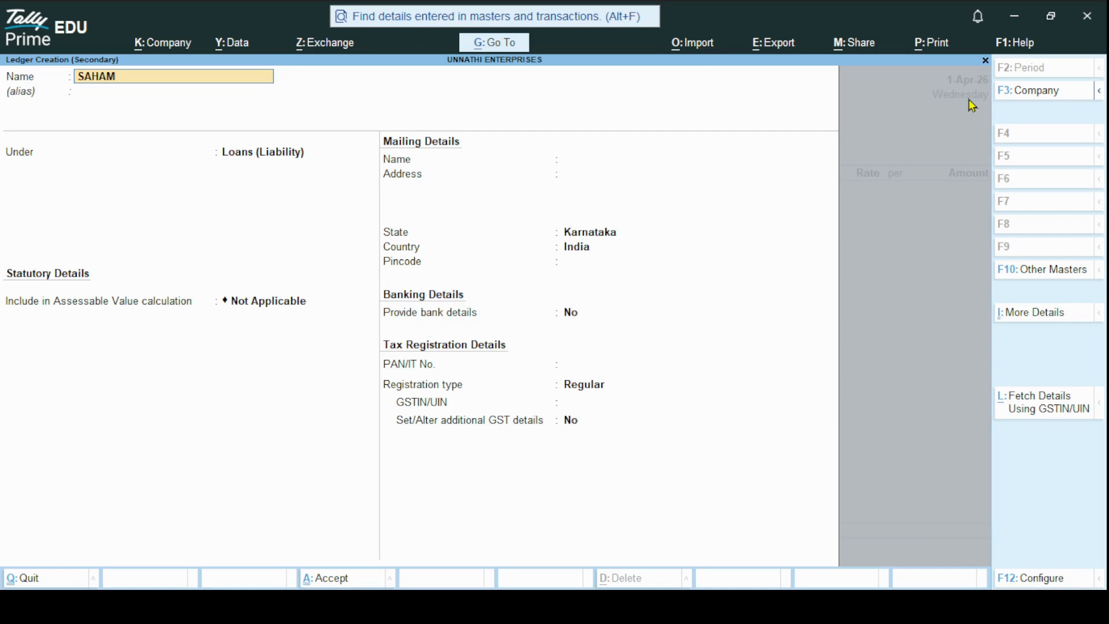
key(BackSpace)
text(NA SALES)
key(Return)
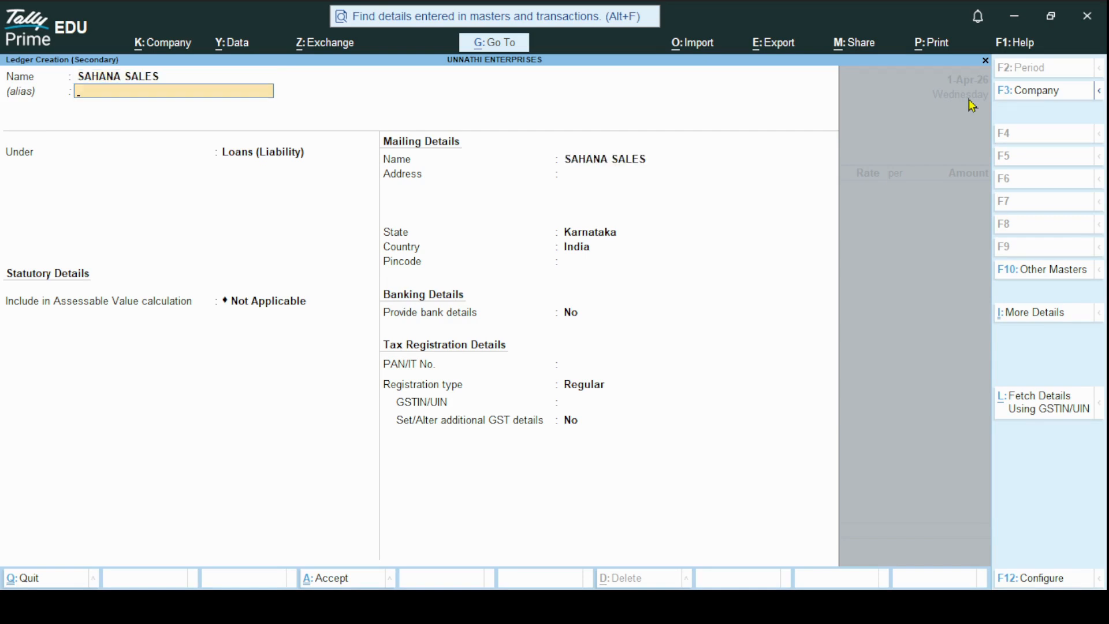
key(Return)
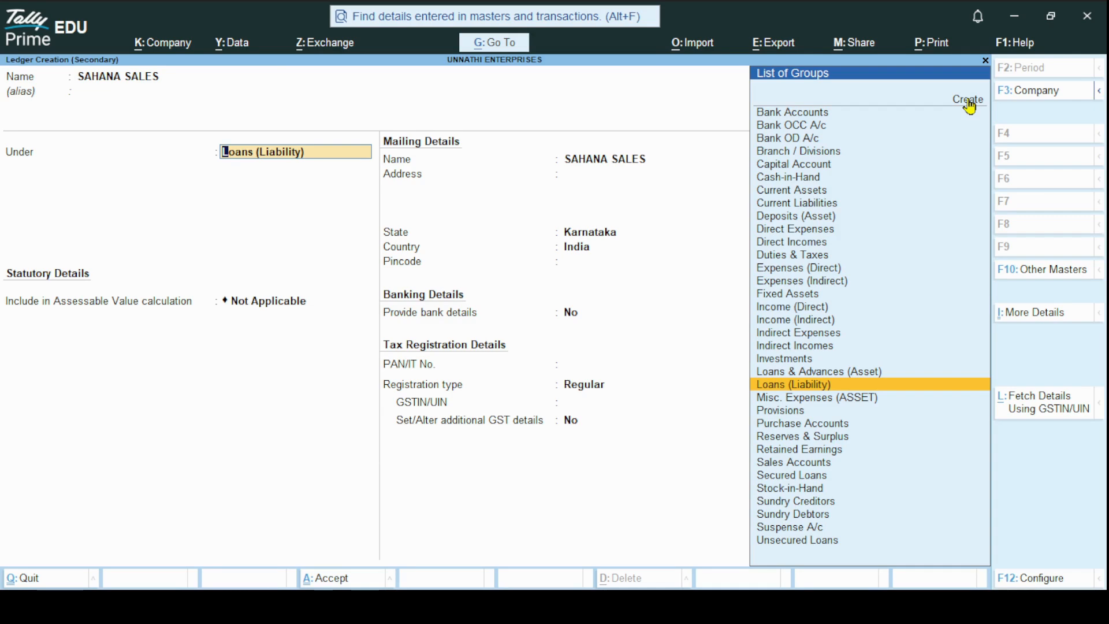
Place the SAHANA SALES ledger under Sundry Creditors and keep bill-by-bill balances set to No
key(Down)
key(Down)
key(Down)
key(Down)
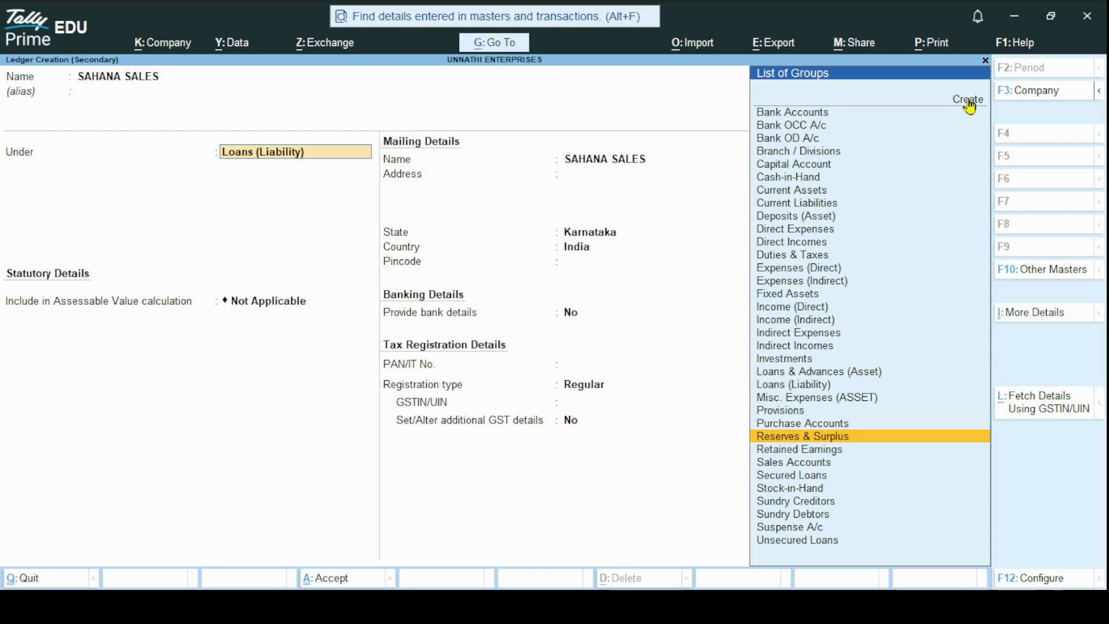
key(Down)
key(Down)
key(Down)
key(Down)
key(Down)
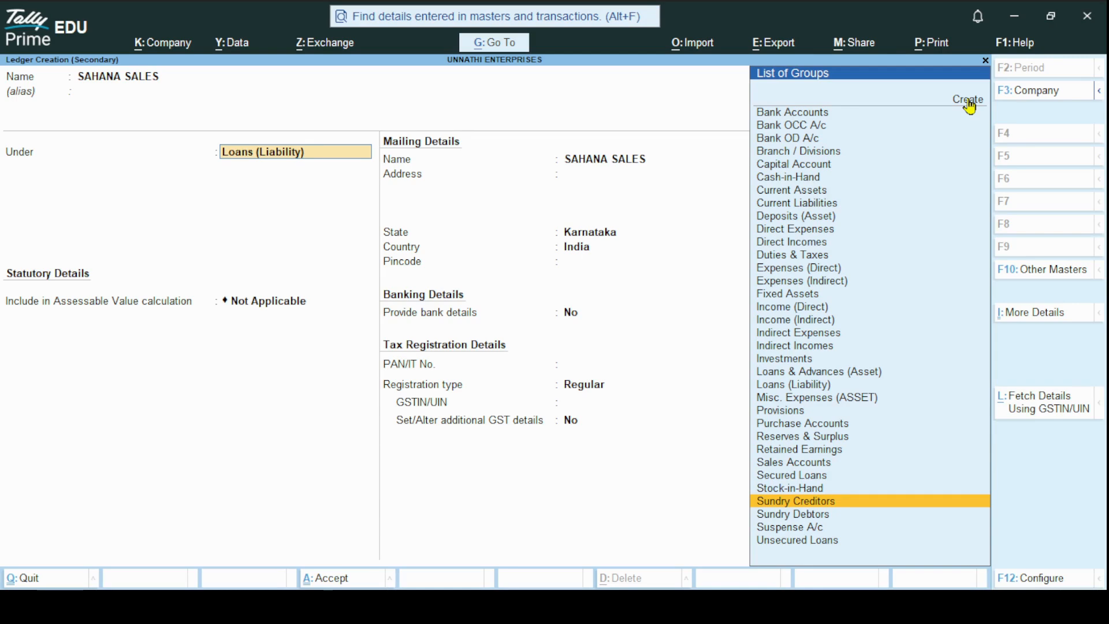
key(Return)
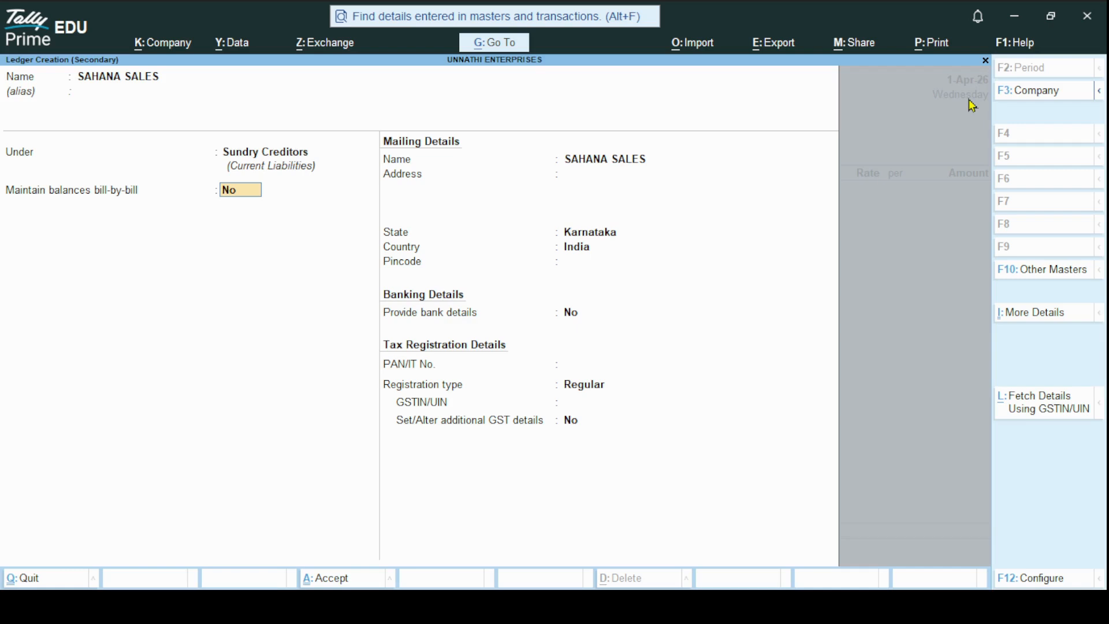
key(Return)
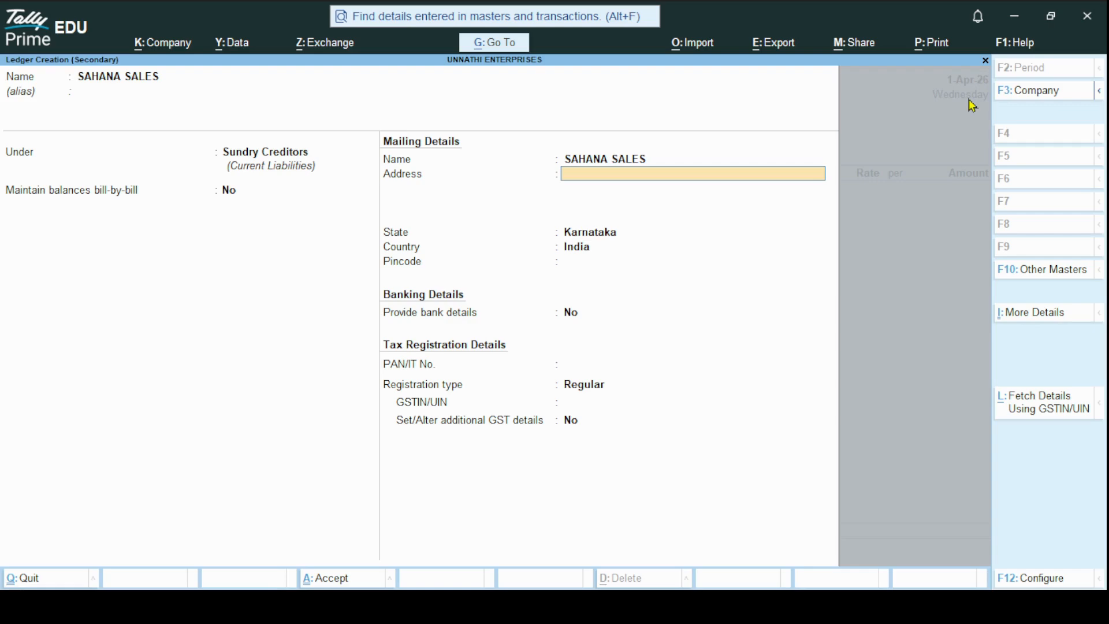
Enter the supplier's two-line mailing address in the ledger's mailing details
text(ADD)
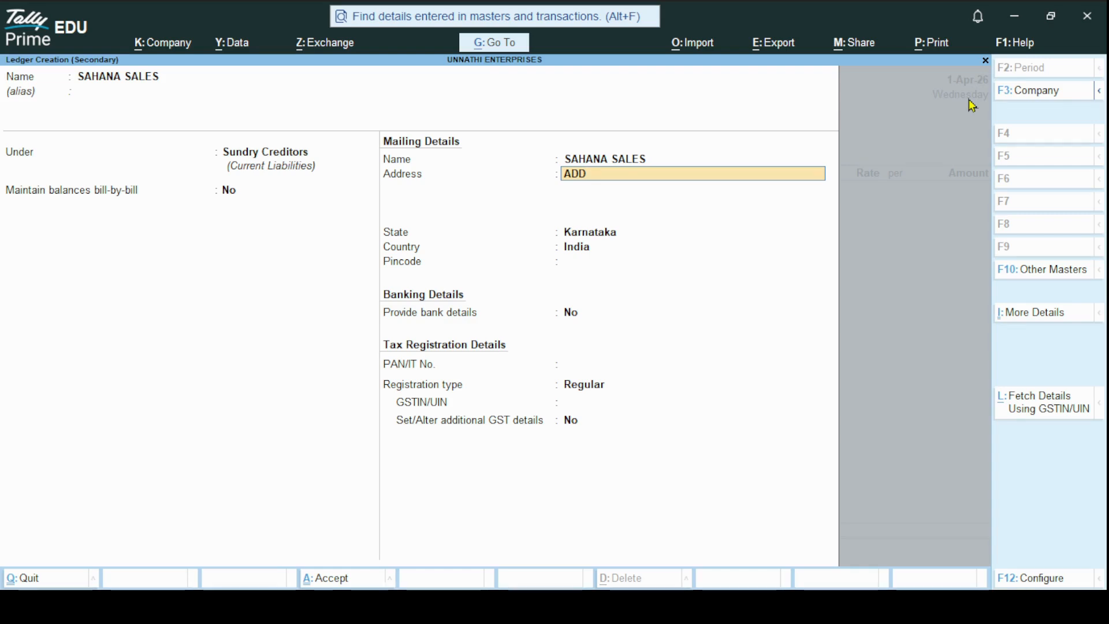
text( 1)
key(Return)
text(ADD)
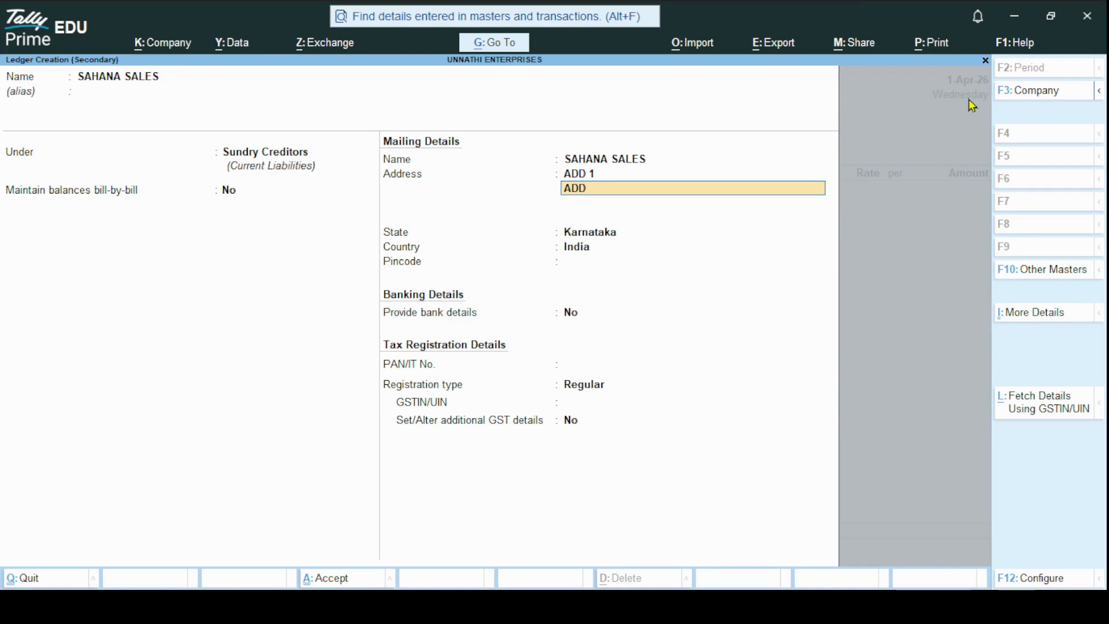
text(2)
key(Return)
key(Return)
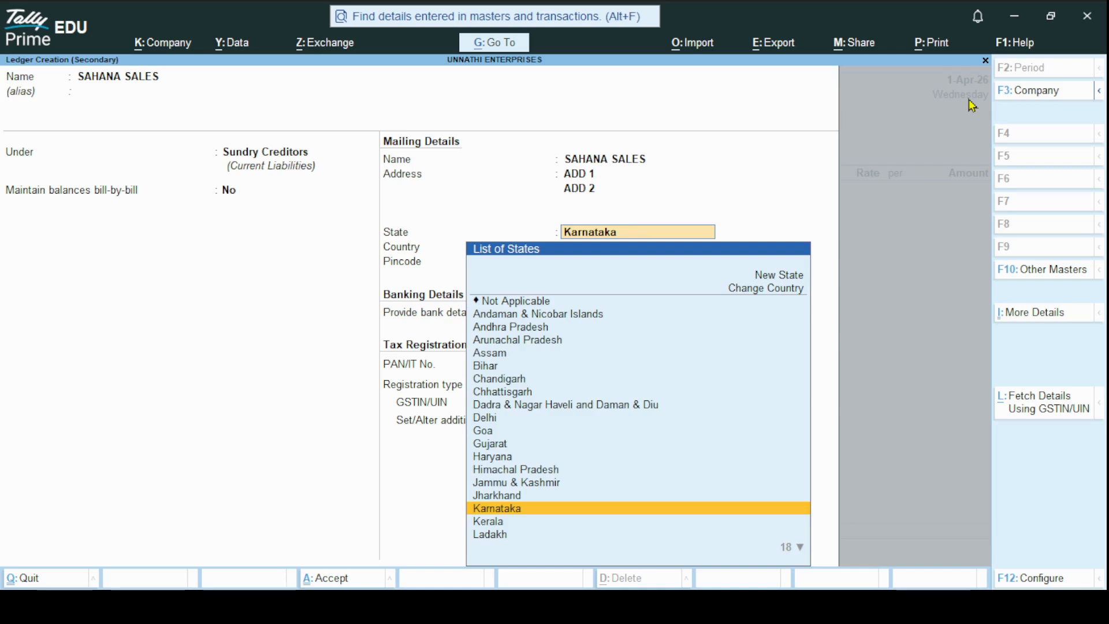
Set the supplier's state to Andhra Pradesh and fill in the pincode
key(Page_Up)
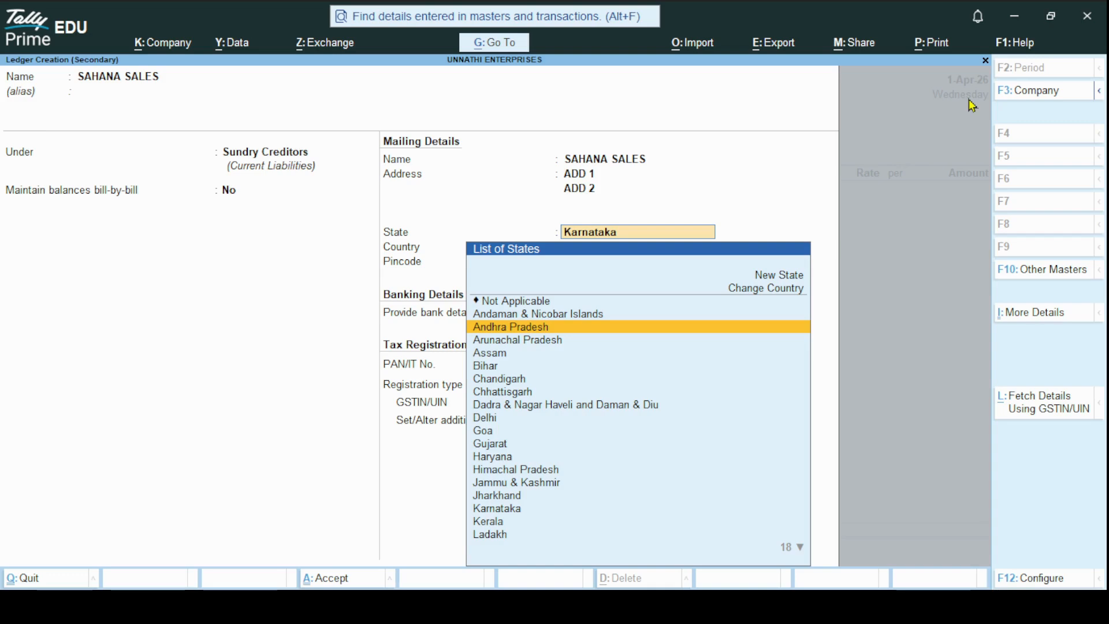
key(Return)
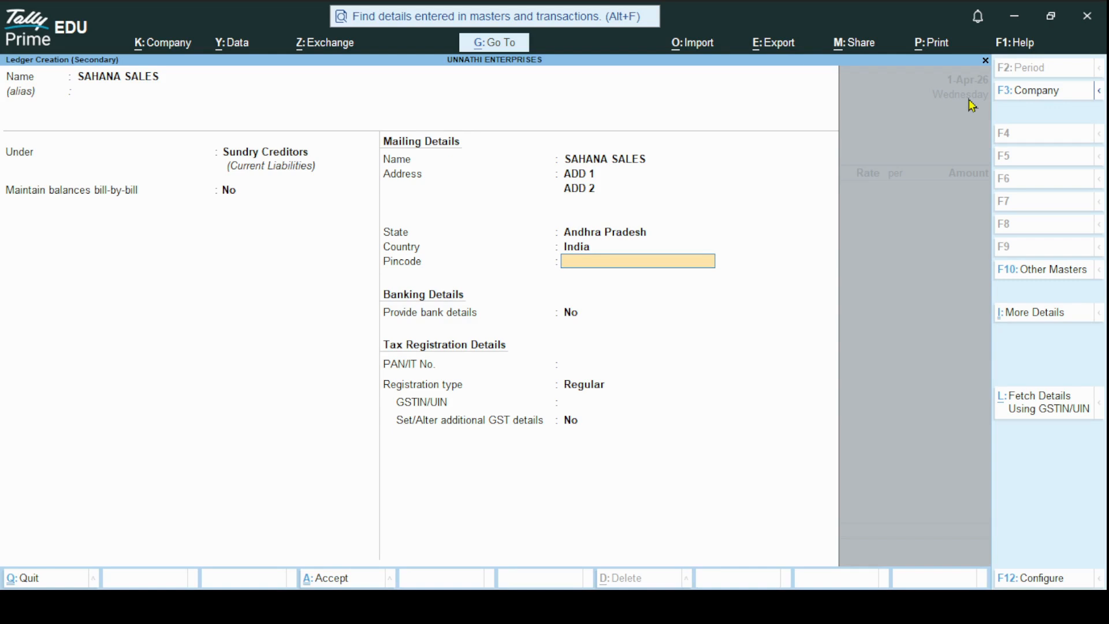
text(258963)
key(Return)
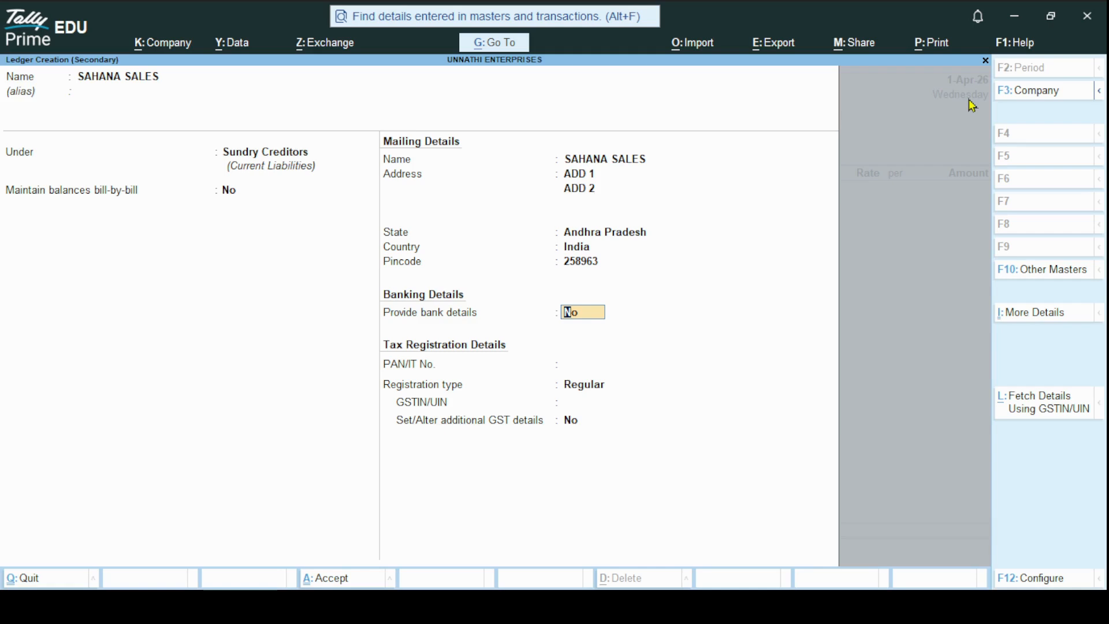
Leave bank details at No and PAN blank, enter the supplier's GSTIN with Regular registration, and save the ledger
key(Return)
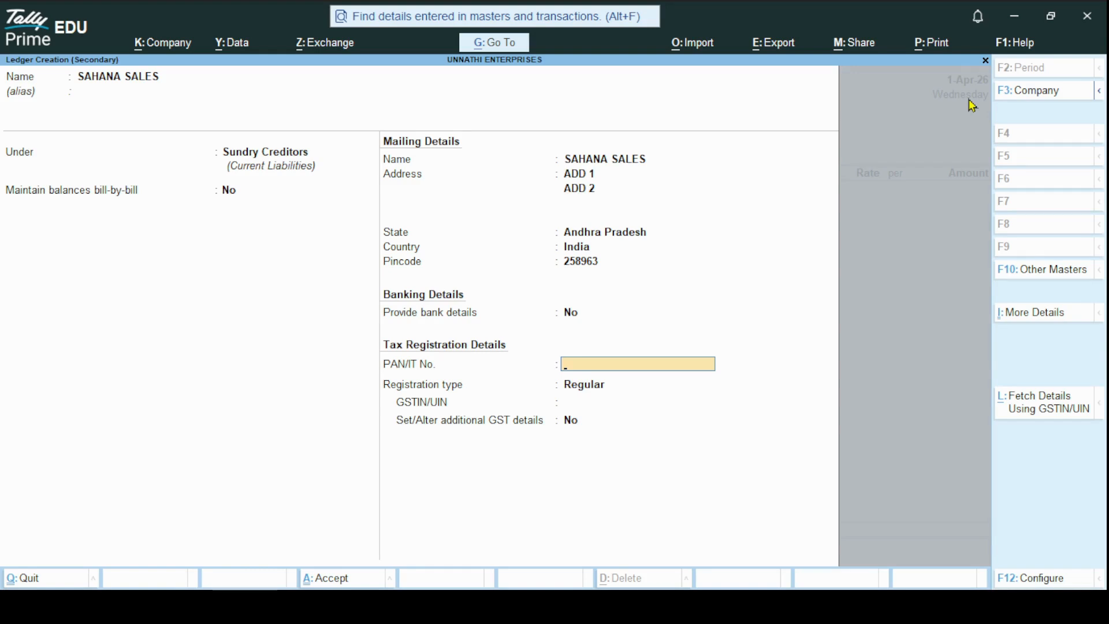
key(Return)
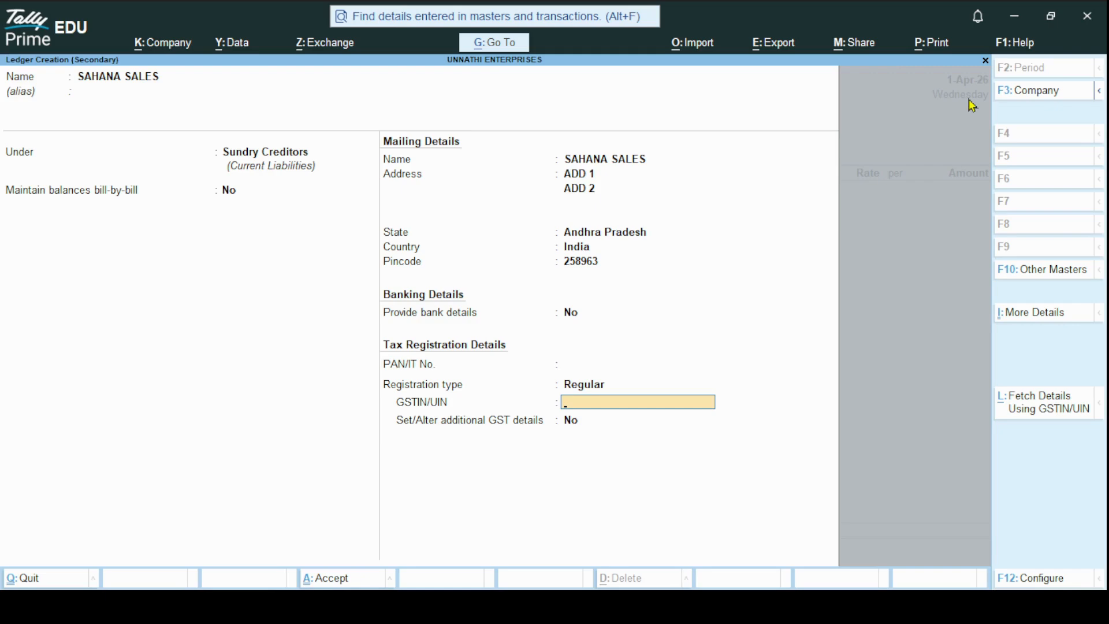
text(123333333333333)
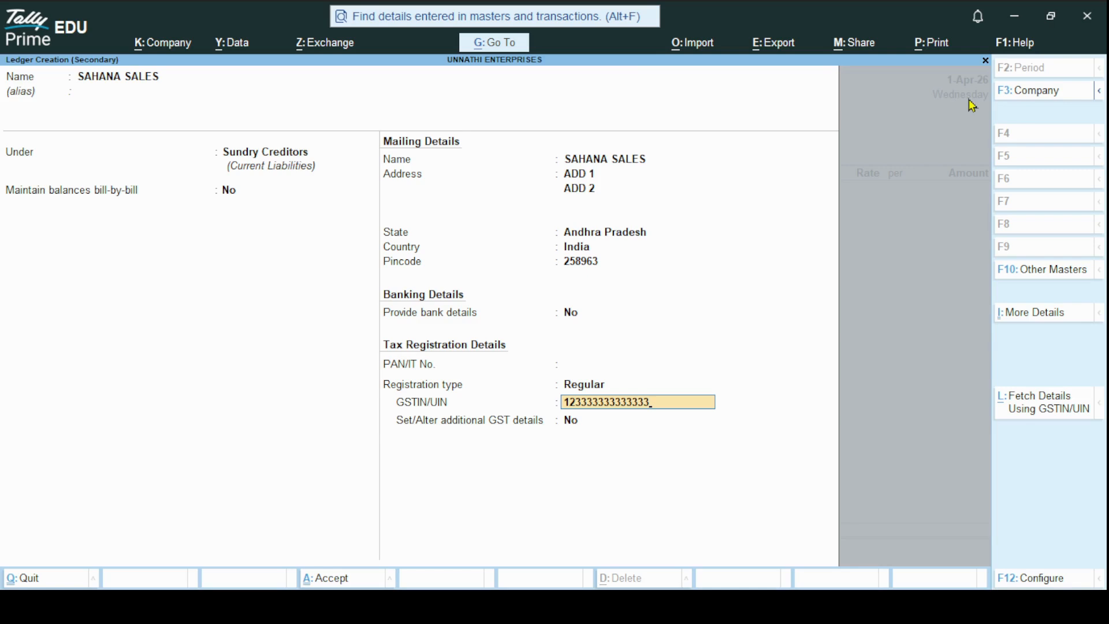
key(Return)
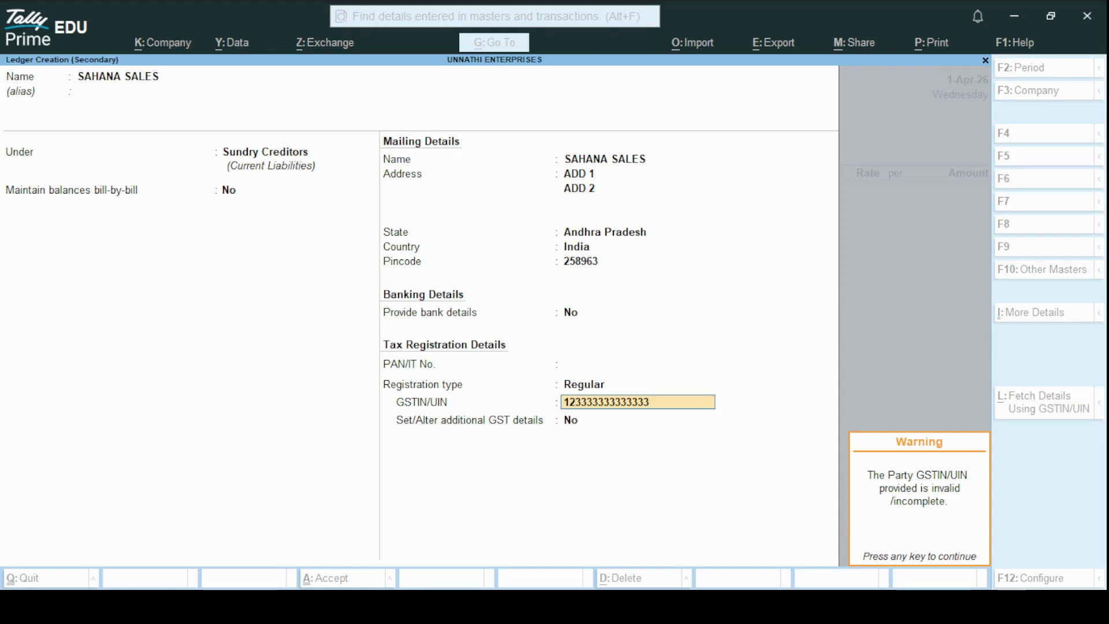
key(Return)
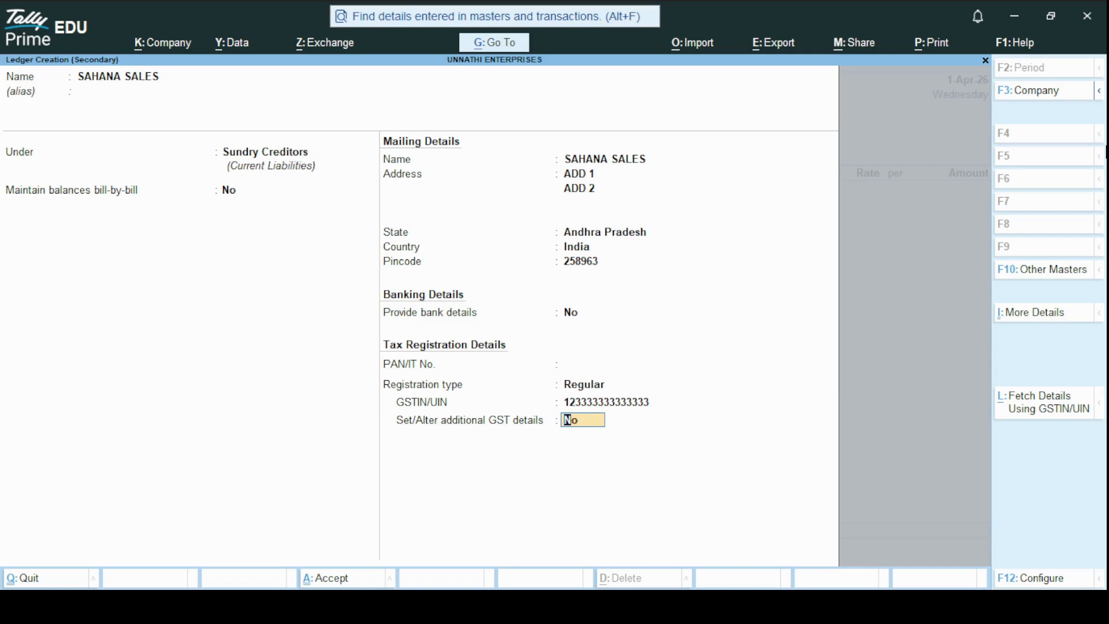
key(Return)
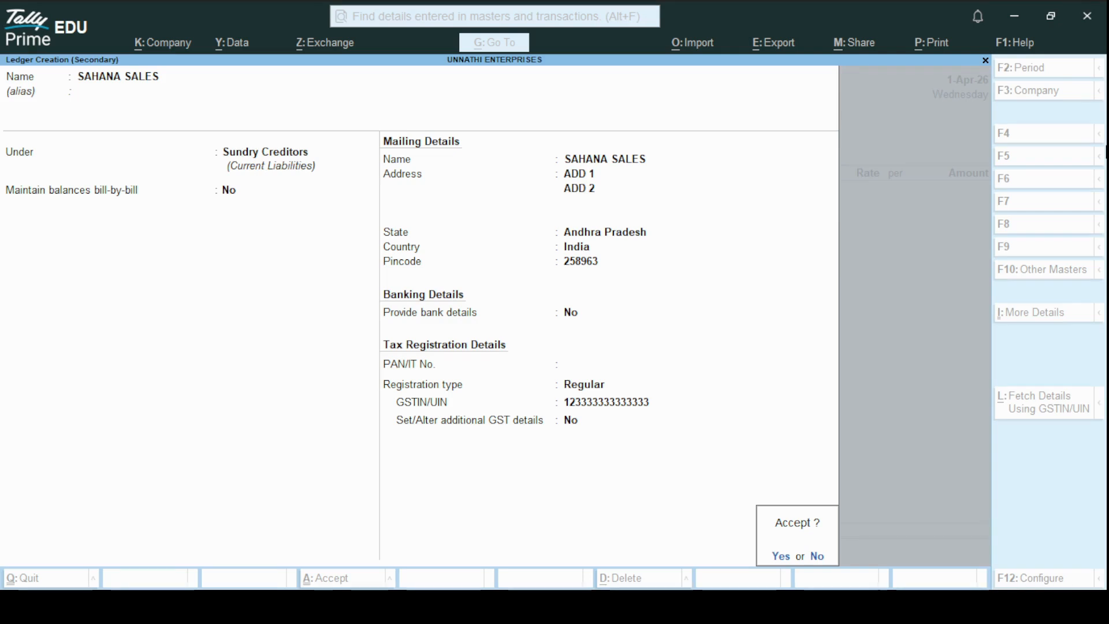
key(Return)
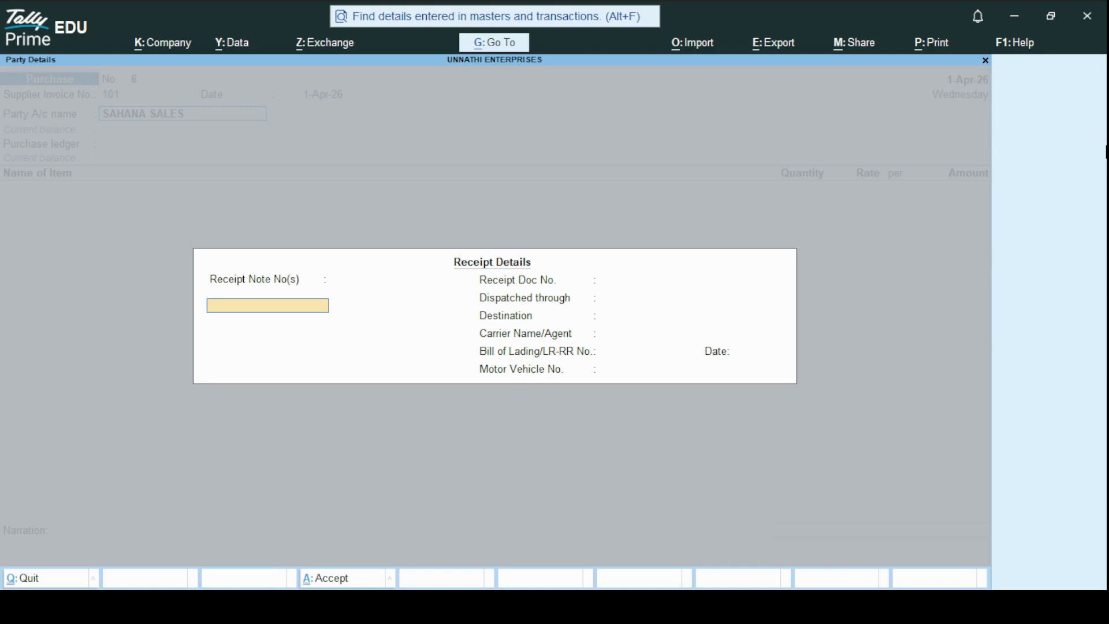
Accept the receipt and party details for SAHANA SALES and choose Purchase Account as the purchase ledger
key(ctrl+a)
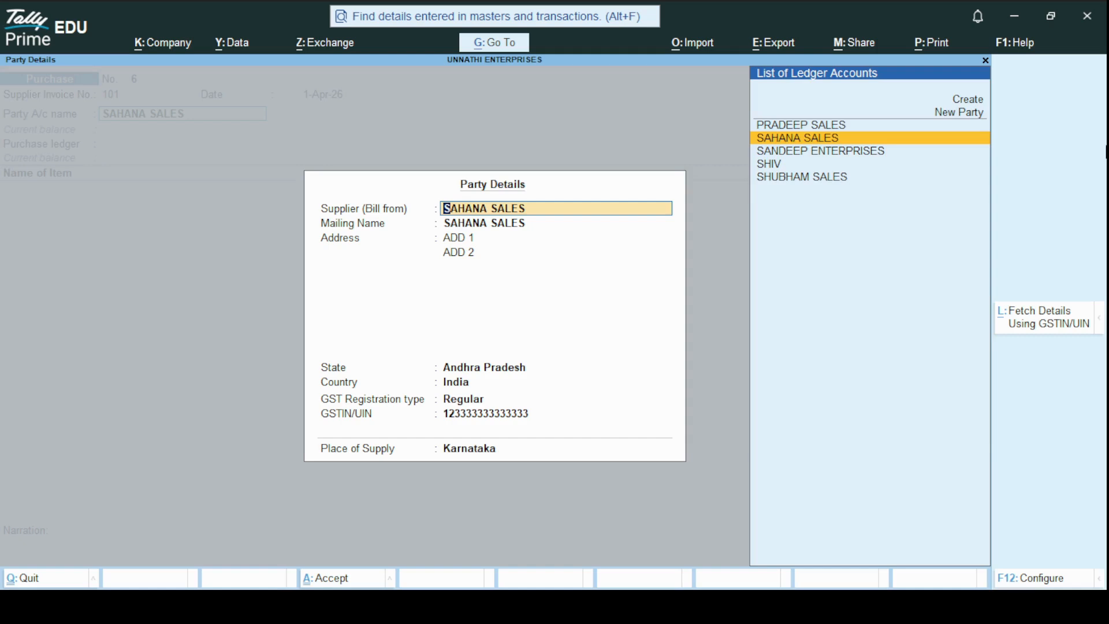
key(Return)
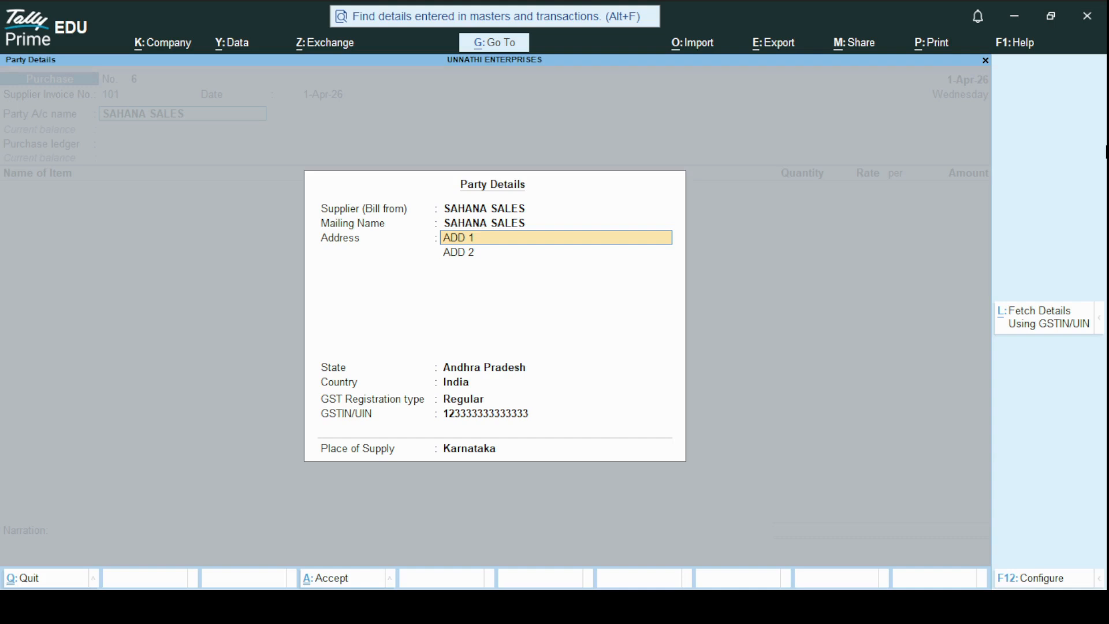
key(ctrl+a)
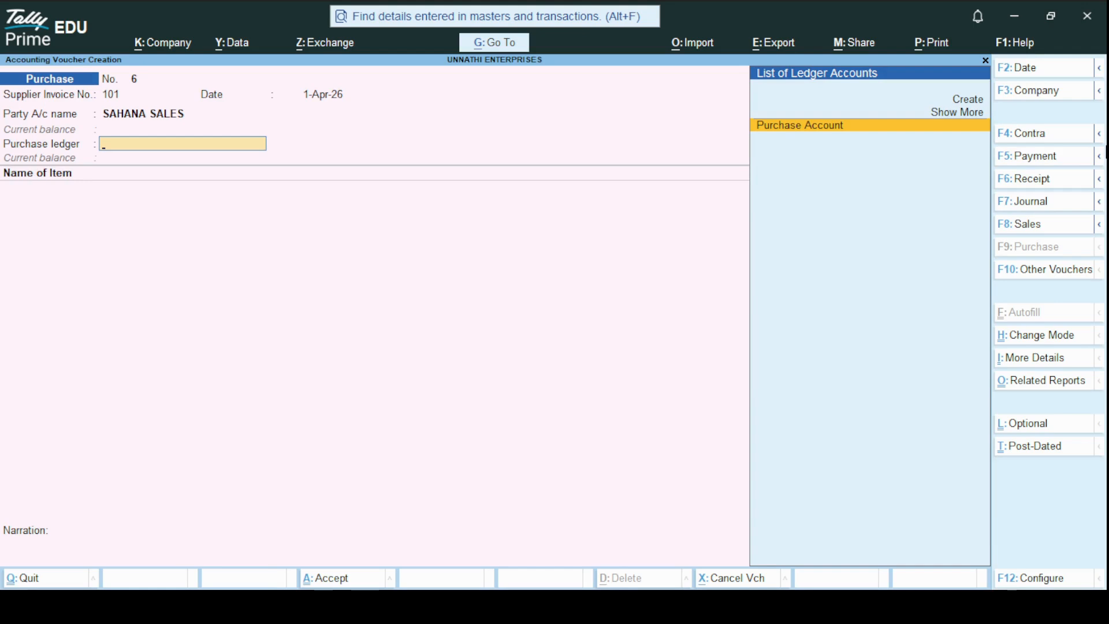
key(Return)
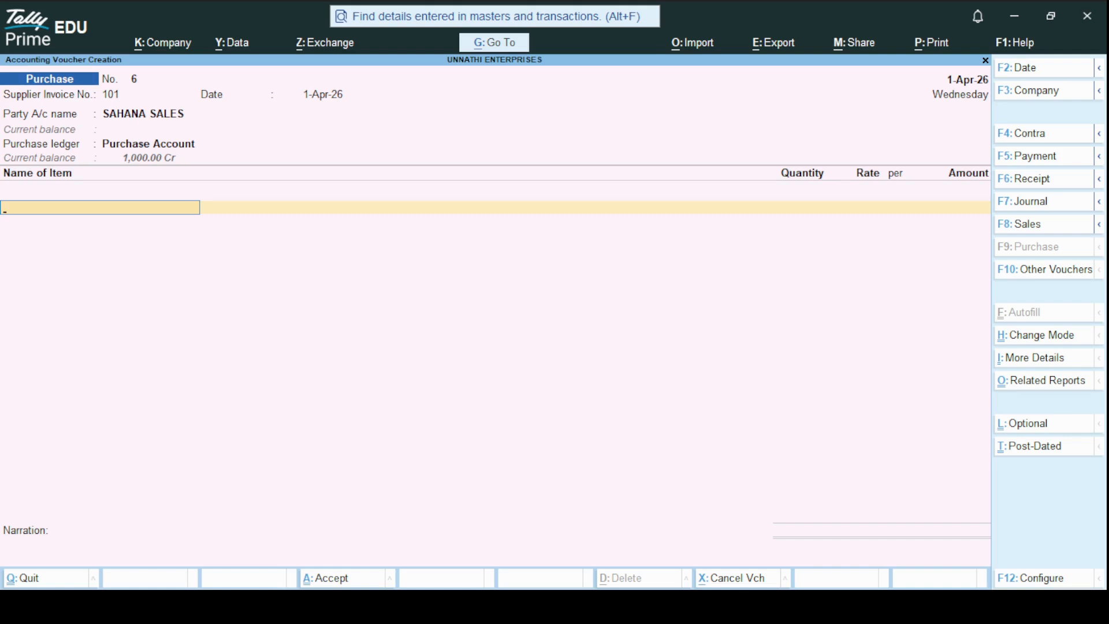
Choose APPLE LAPTOP as the first stock item on the purchase voucher
key(space)
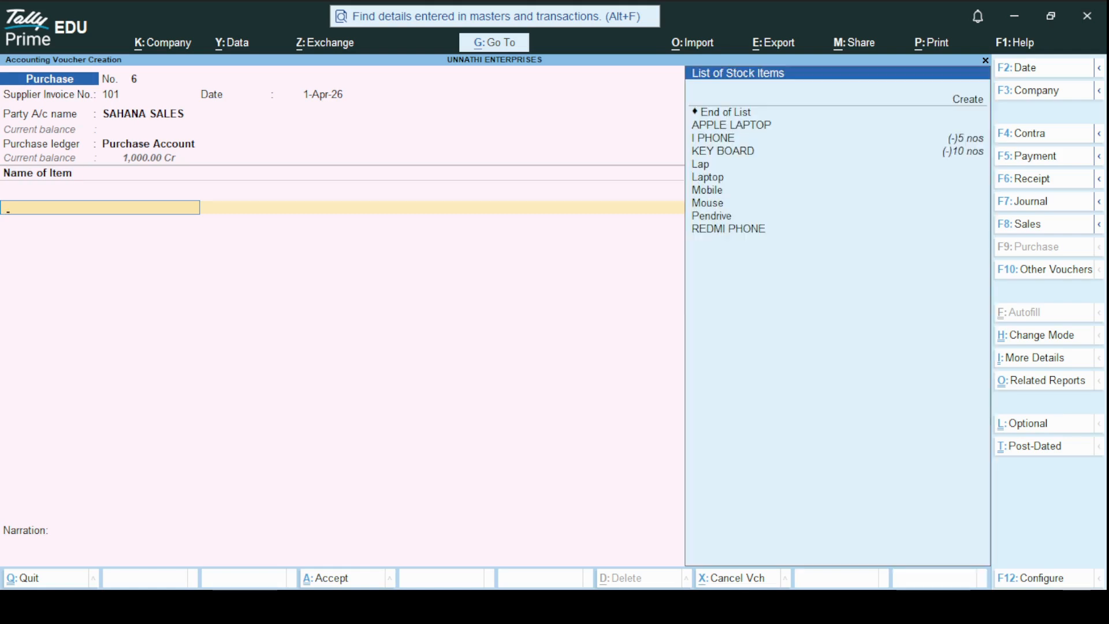
key(Down)
key(Down)
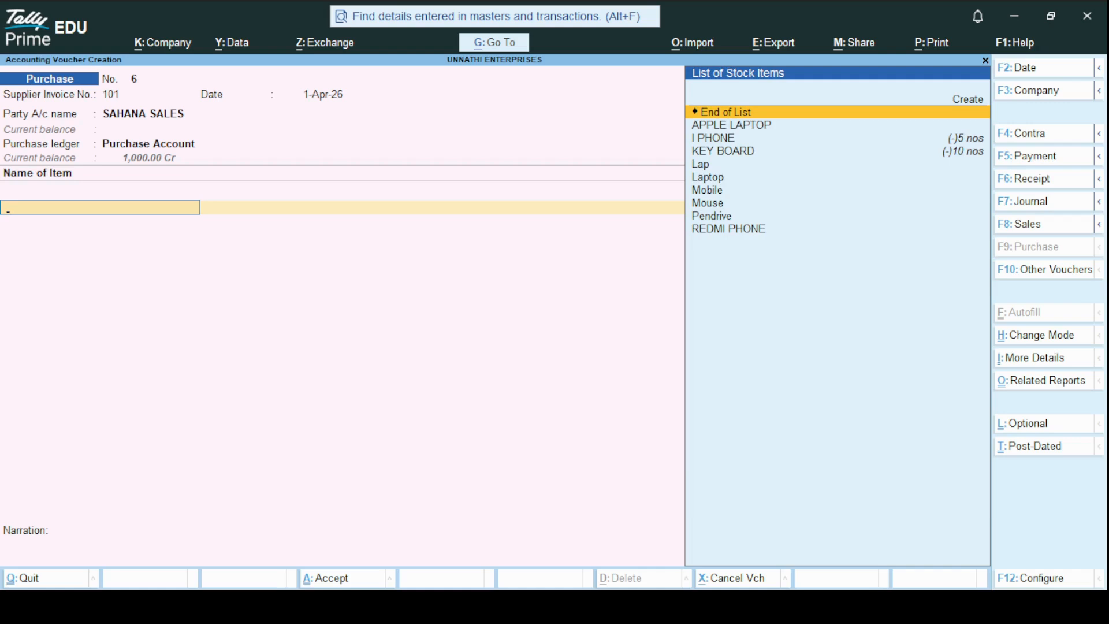
key(Down)
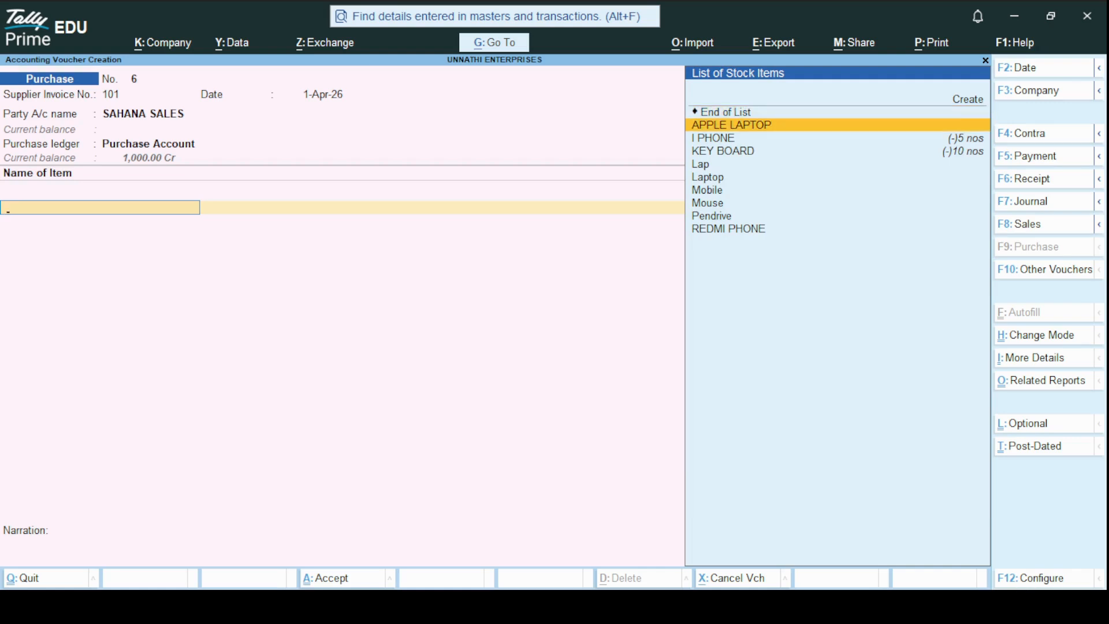
key(Return)
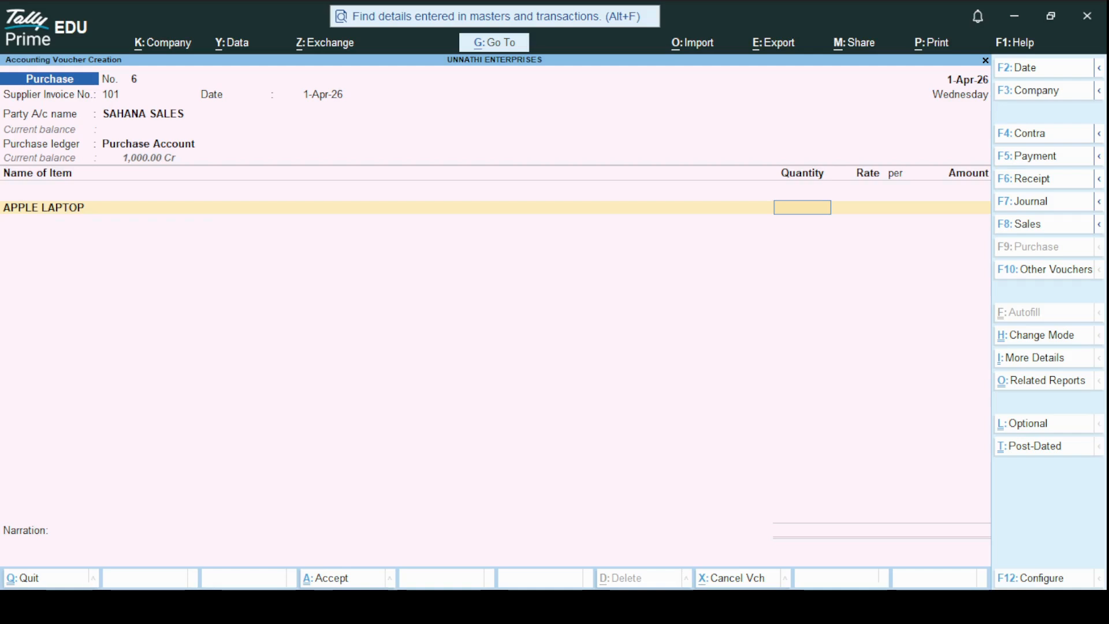
Enter quantity 12 nos and rate 12,850 for APPLE LAPTOP, keeping its GST rate details as per Masters/Company
text(12)
key(Return)
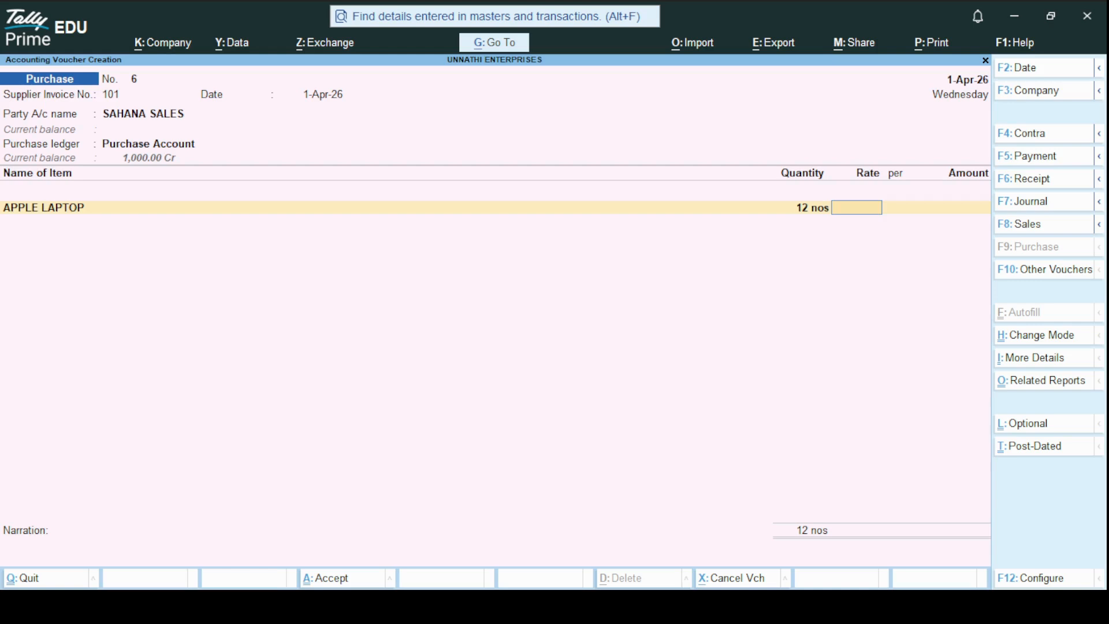
text(12850)
key(Return)
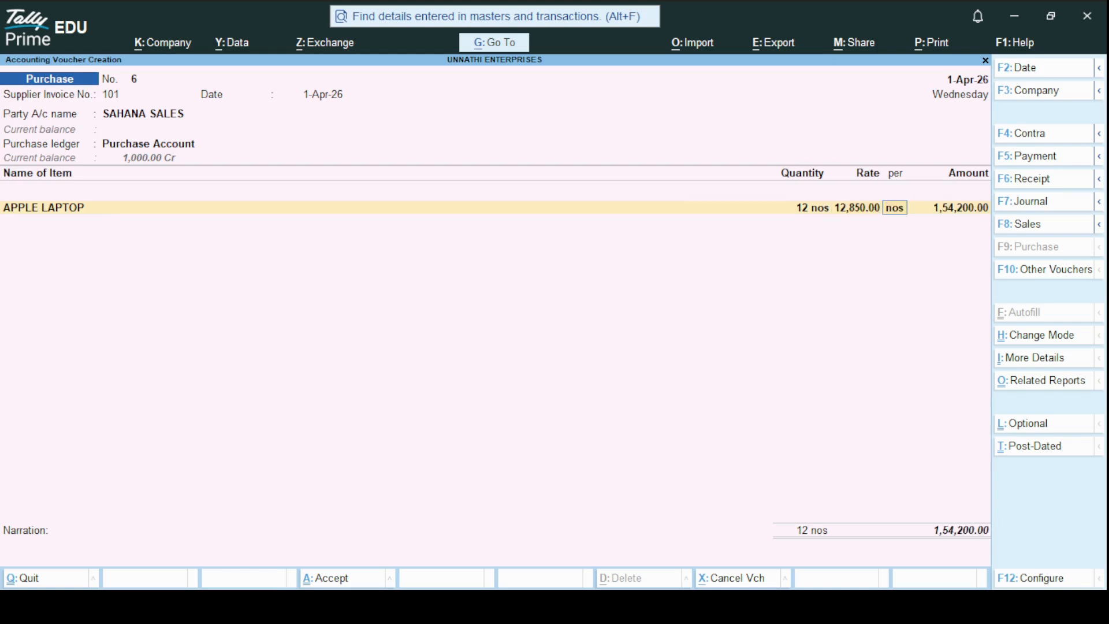
key(Return)
key(Return)
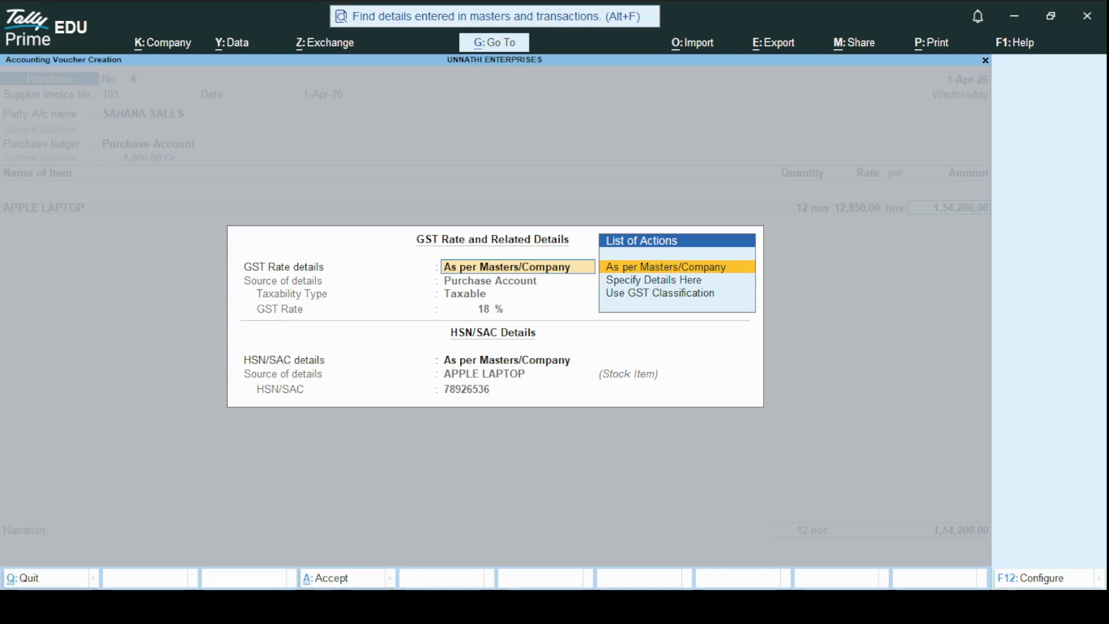
key(Return)
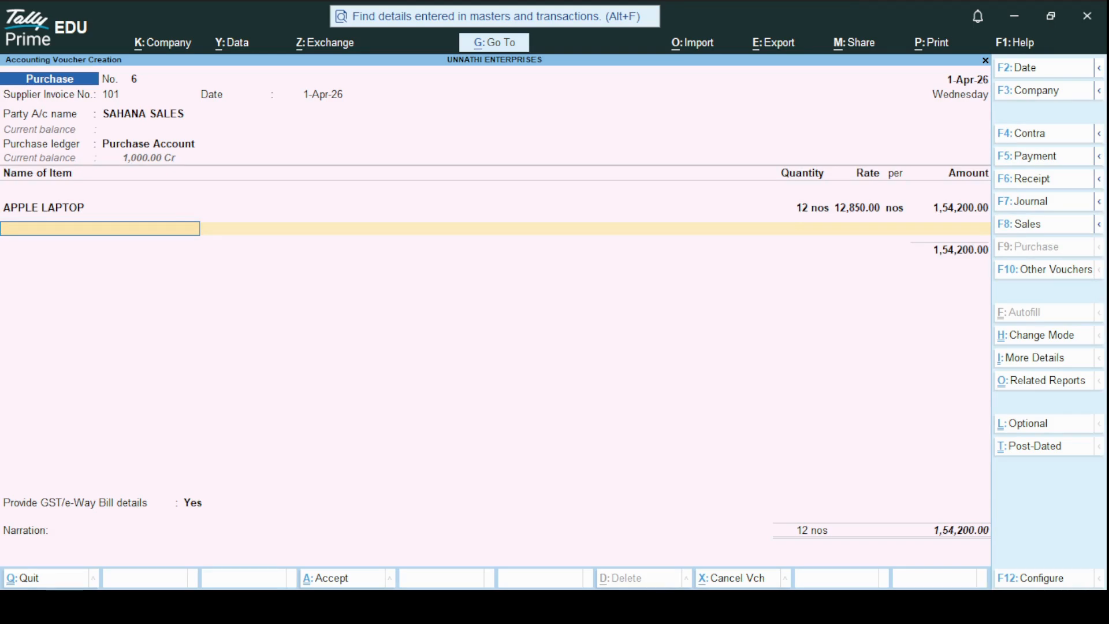
End the stock item list and start a new ledger named DISCOUNT RECEIVED without an alias
key(Return)
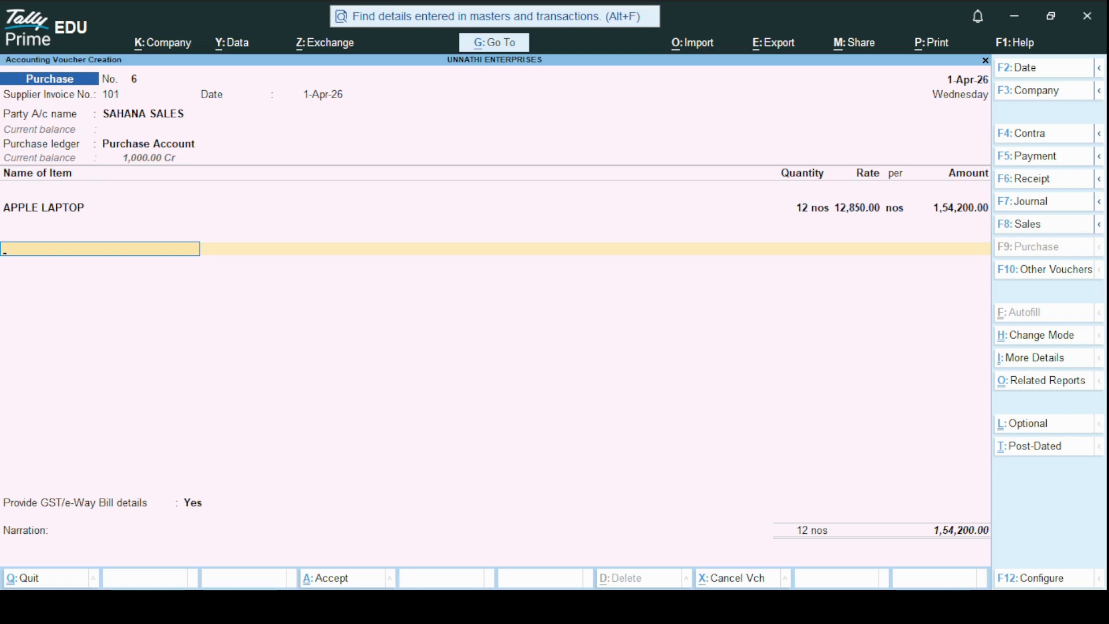
key(space)
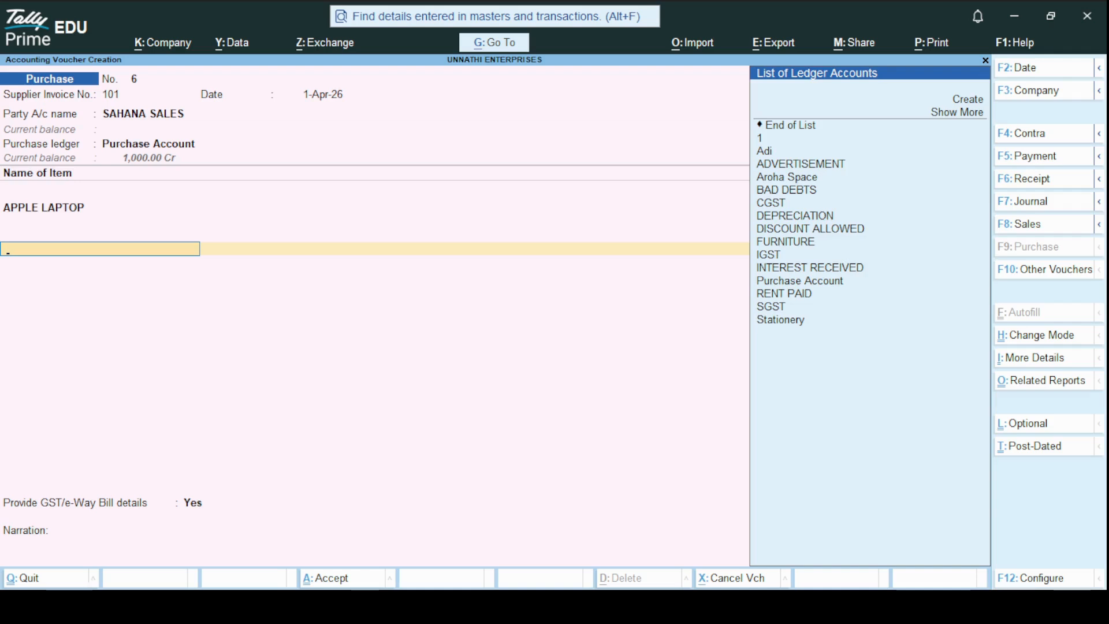
click(960, 100)
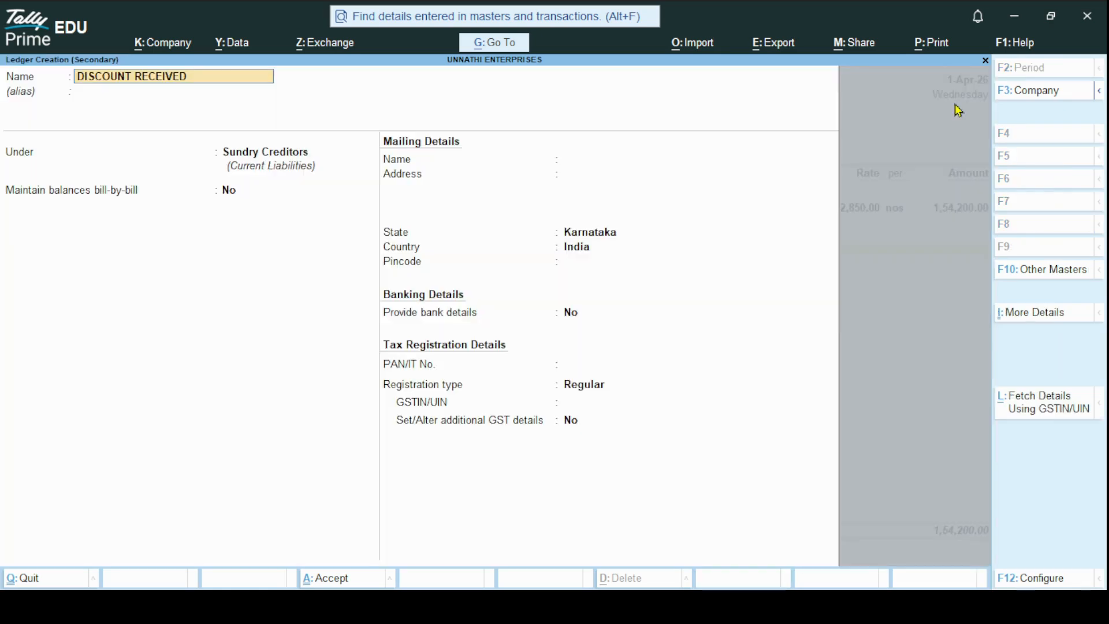
key(Return)
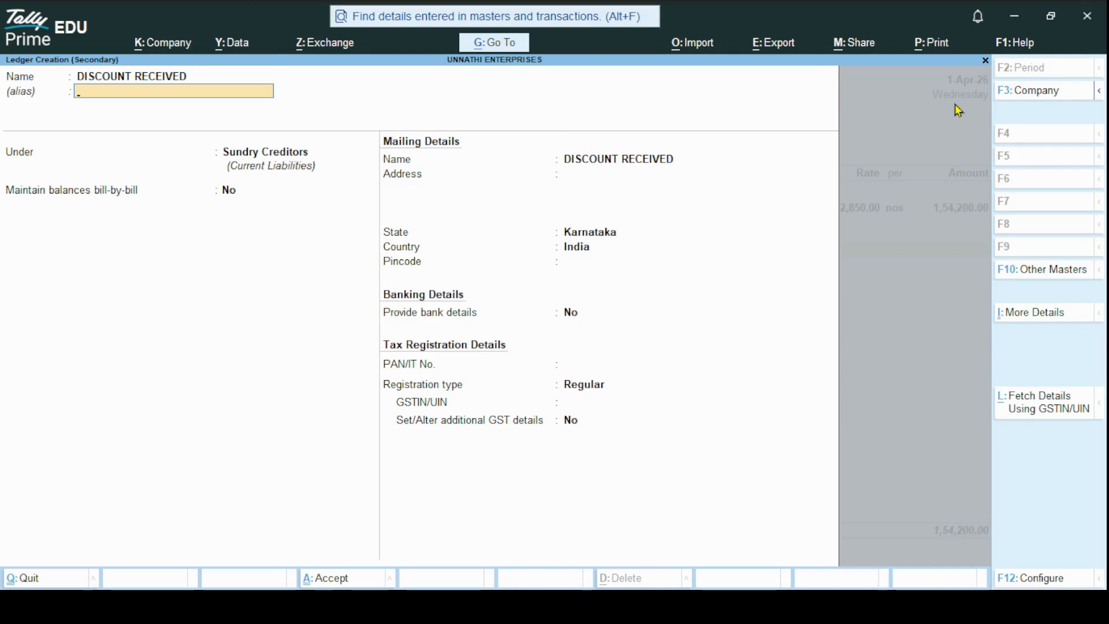
key(Return)
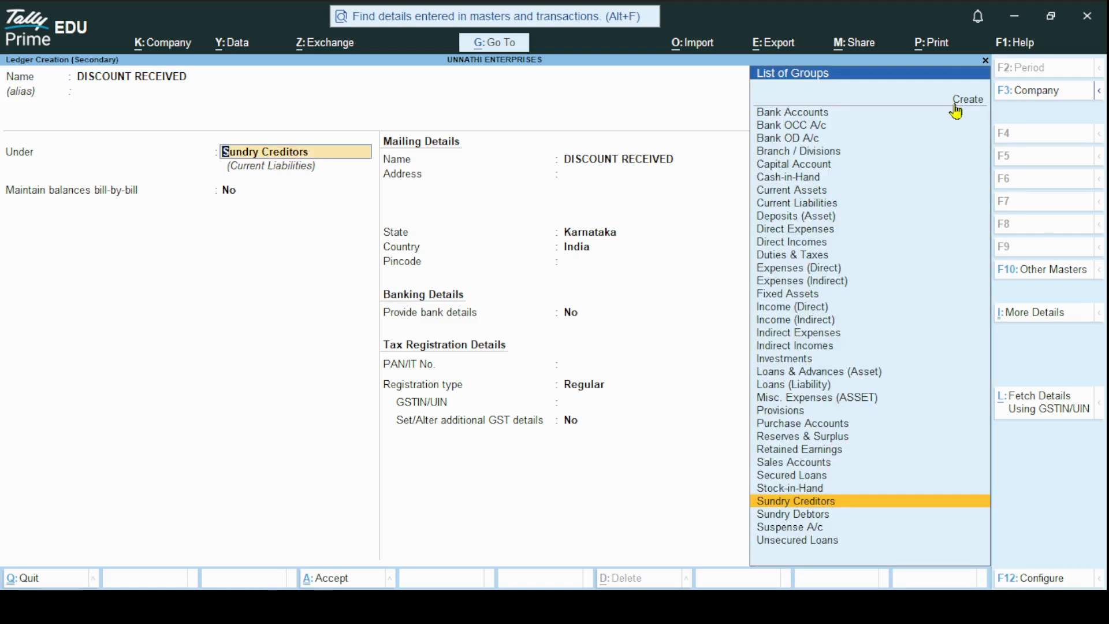
Group the DISCOUNT RECEIVED ledger under Indirect Incomes, keep its ledger type Not Applicable, and save it
key(Up)
key(Up)
key(Up)
key(Up)
key(Up)
key(Up)
key(Up)
key(Up)
key(Up)
key(Up)
key(Up)
key(Up)
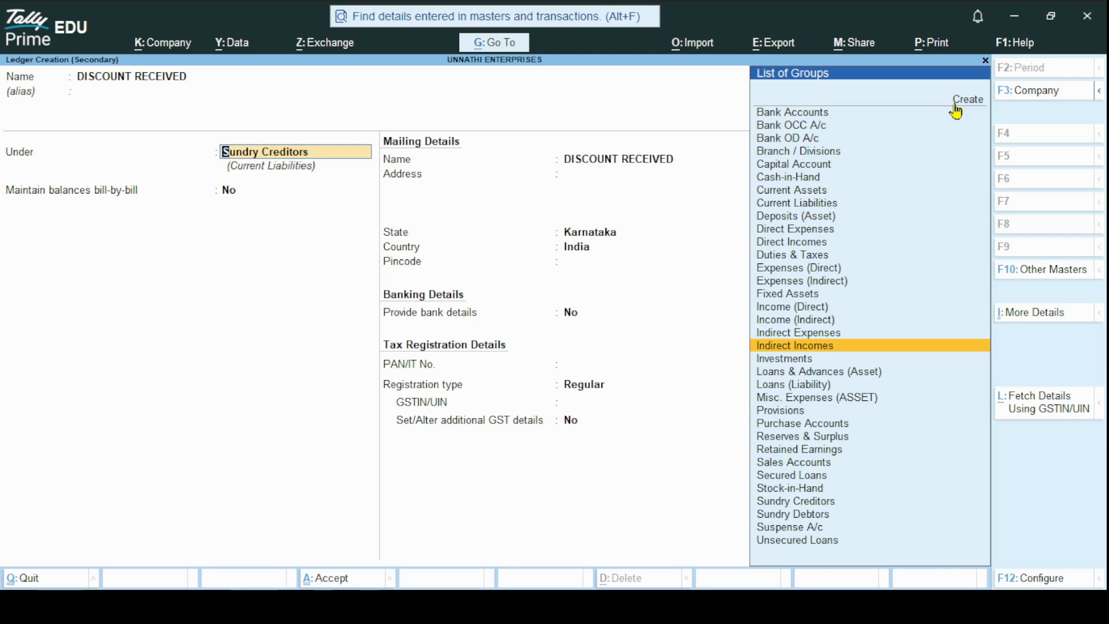
key(Return)
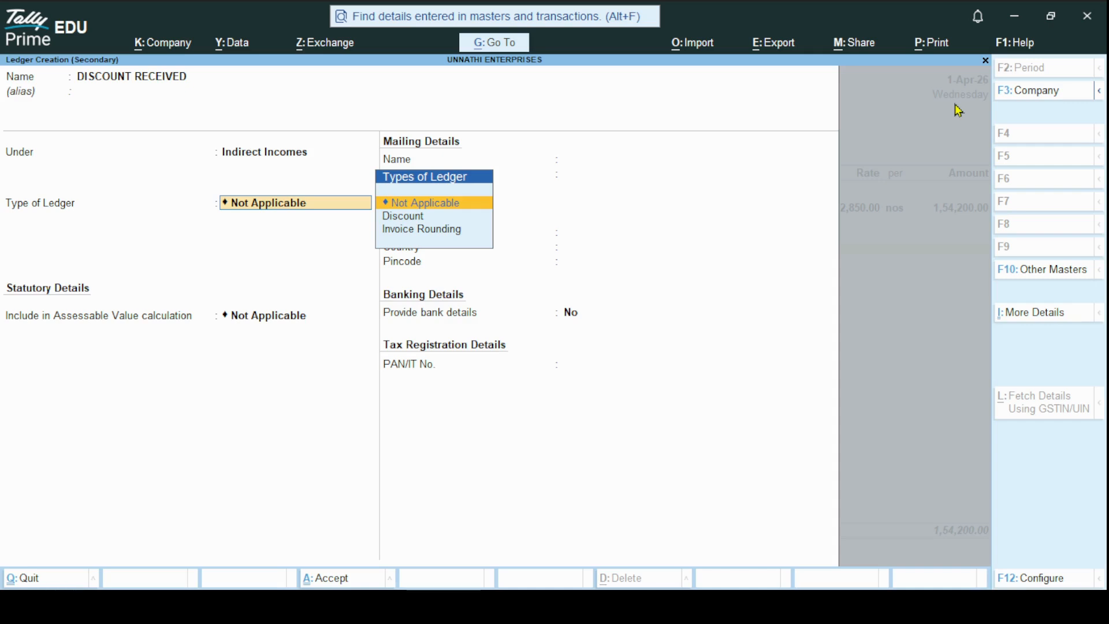
key(Return)
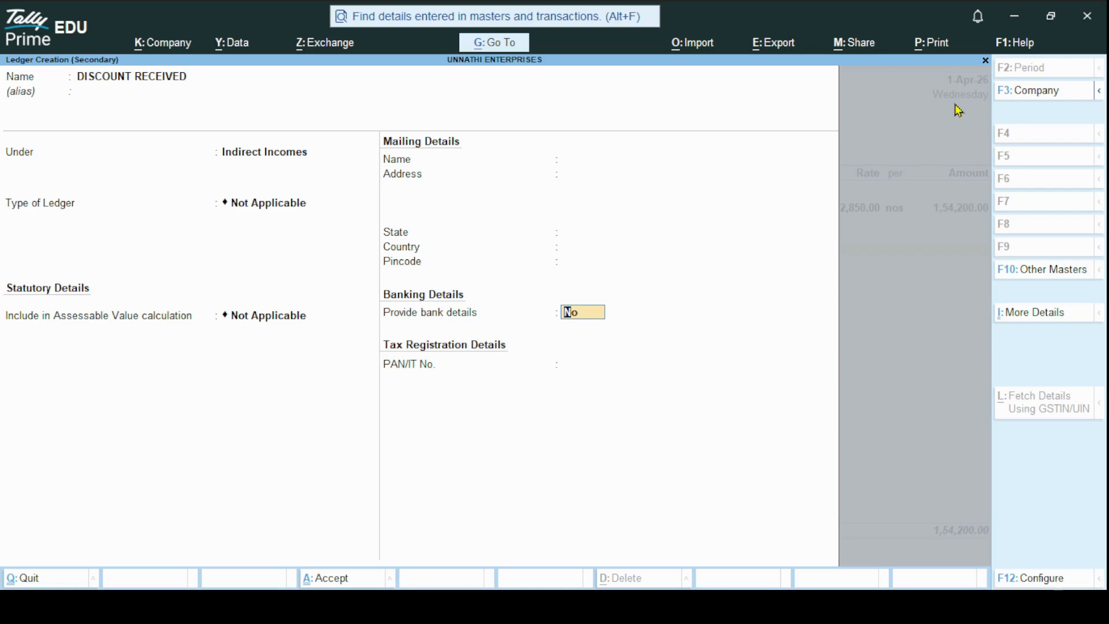
key(ctrl+a)
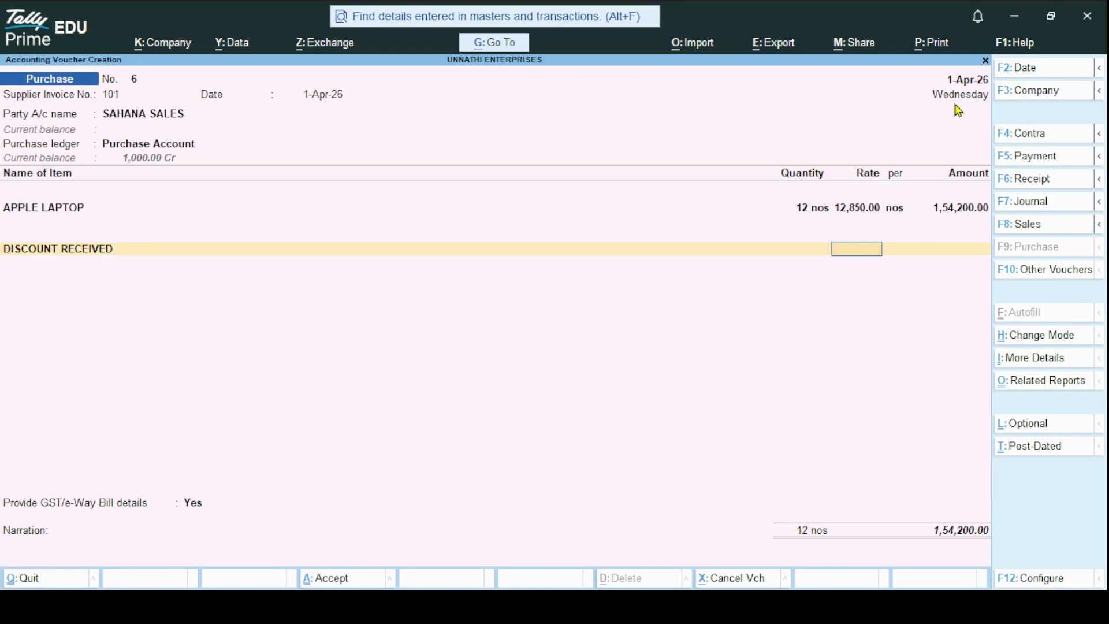
Apply a rate of -5% to the DISCOUNT RECEIVED line and accept the calculated amount
text(-5%)
key(Return)
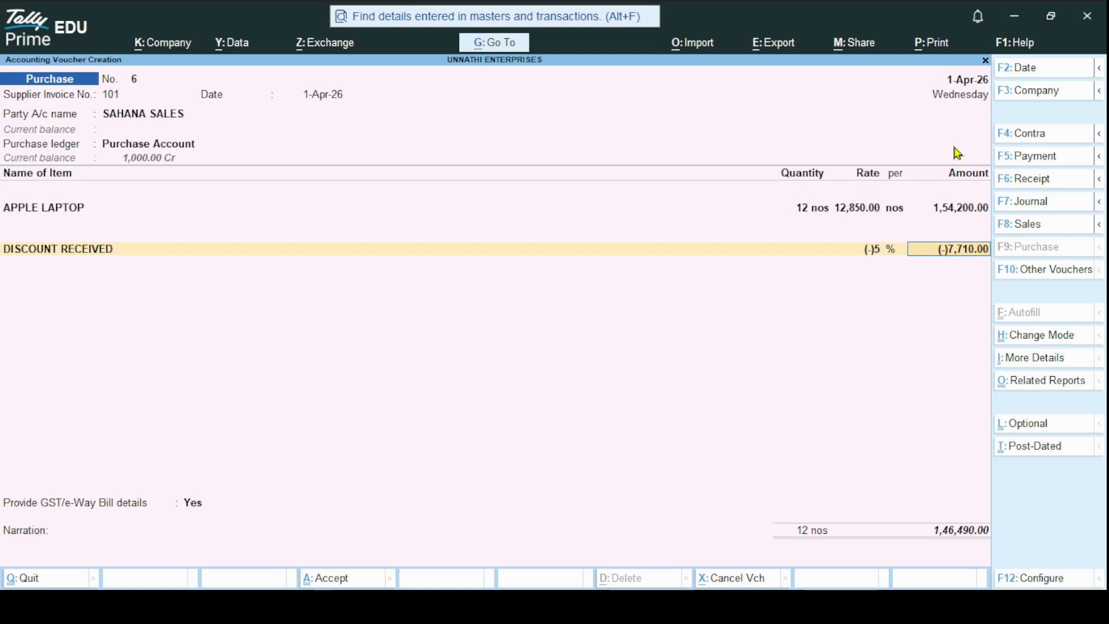
key(Return)
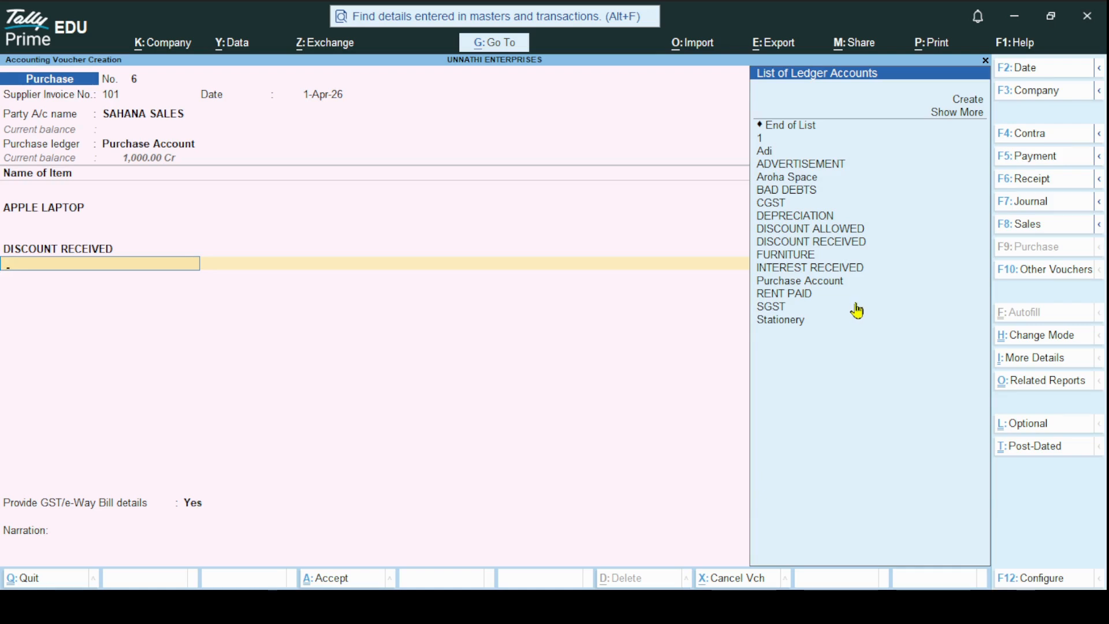
Start a new ledger named IGST without an alias and group it under Duties & Taxes
click(962, 104)
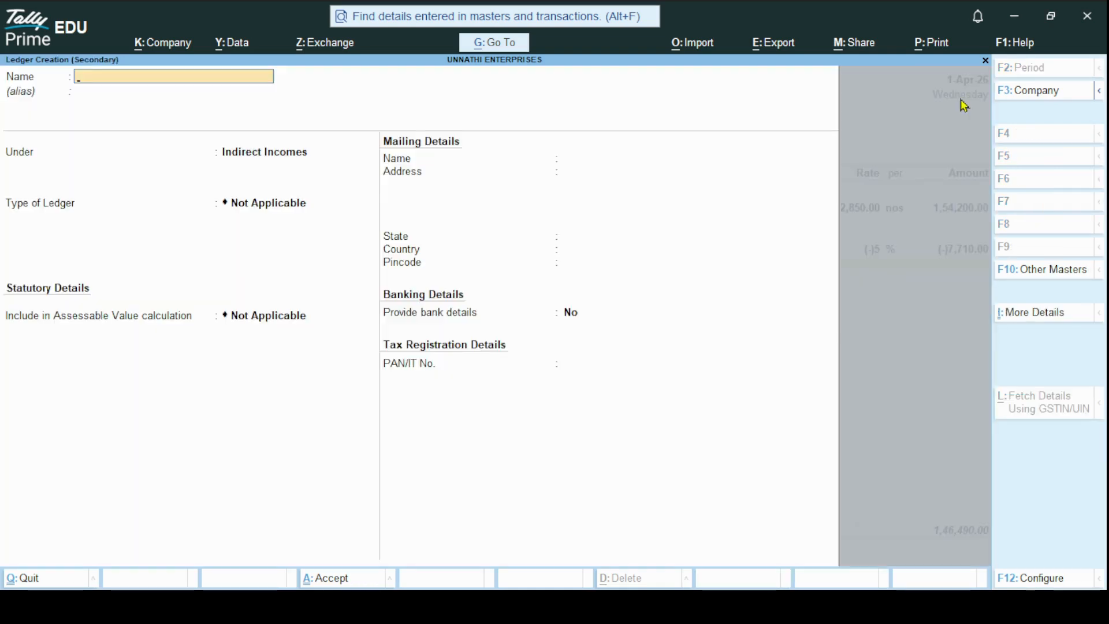
text(IGST)
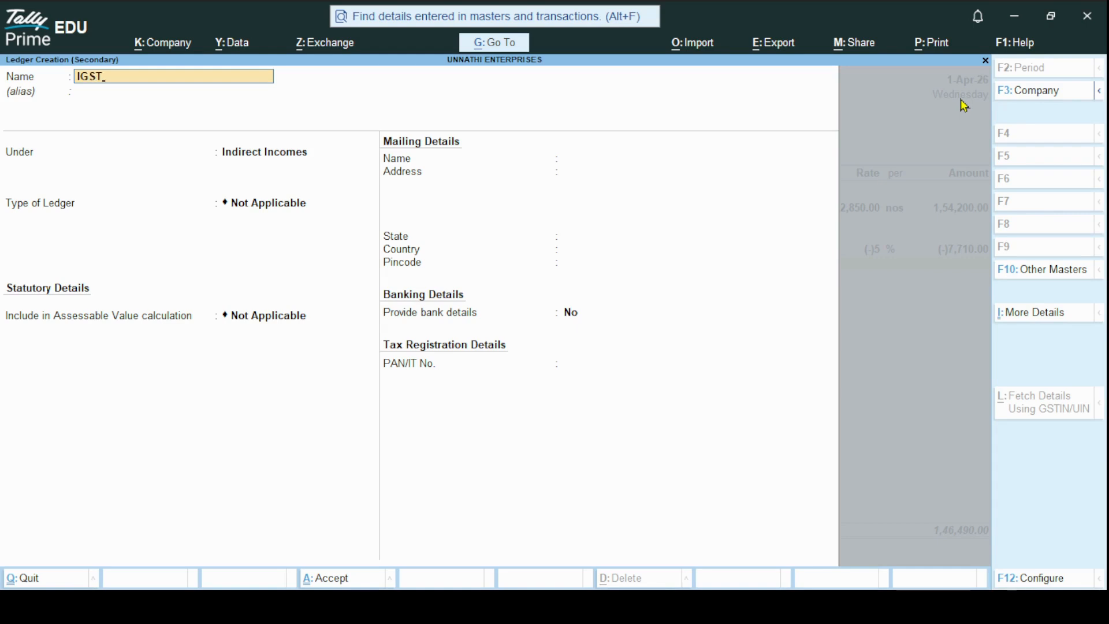
key(Return)
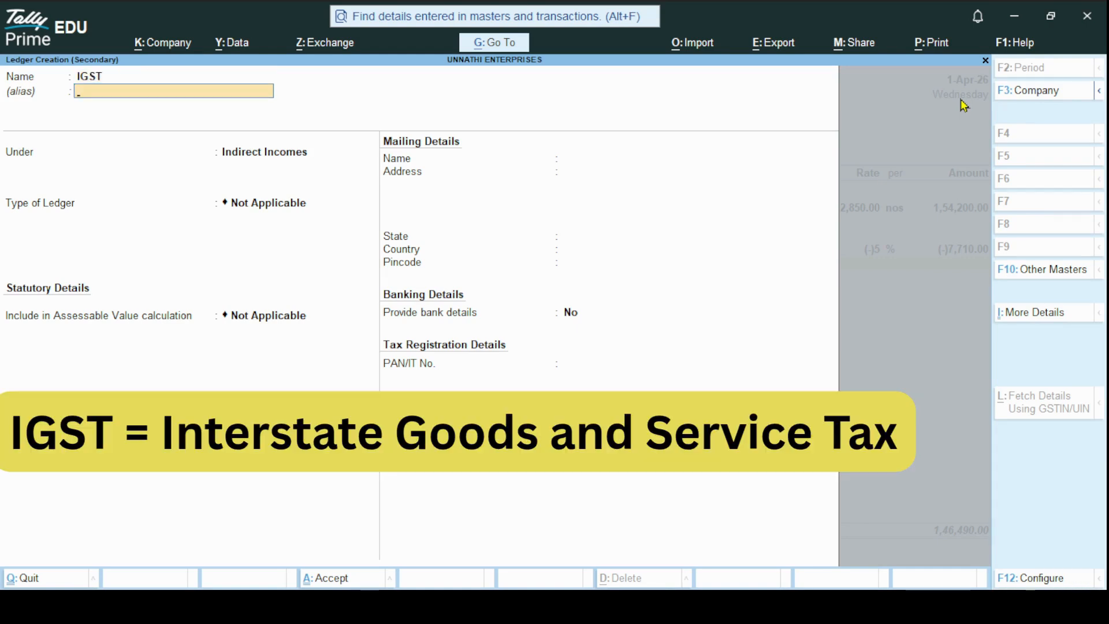
key(Return)
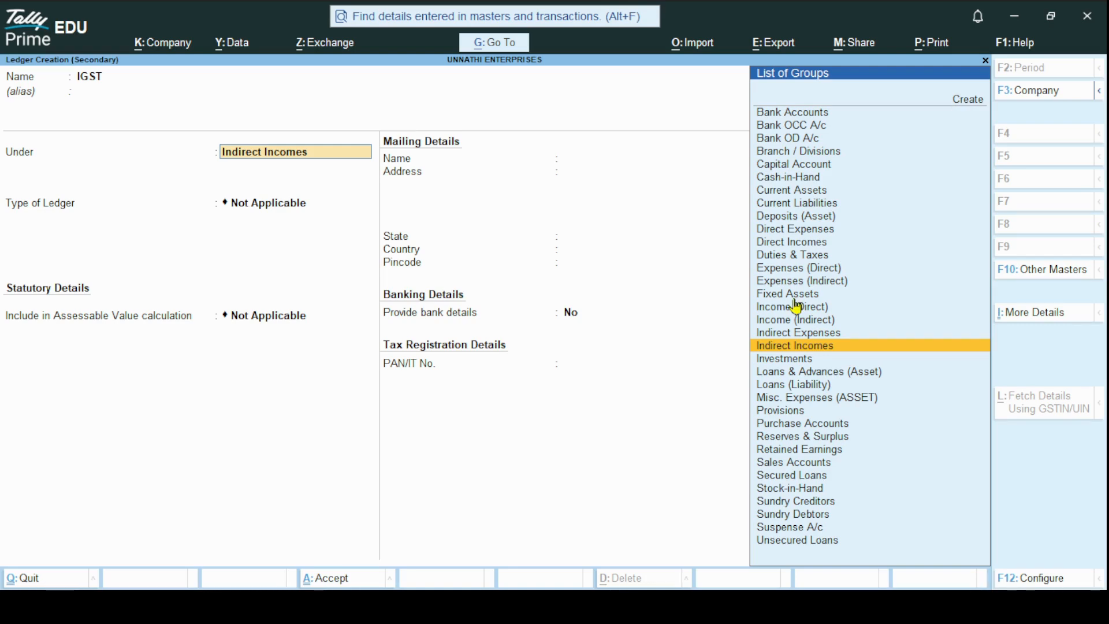
click(805, 258)
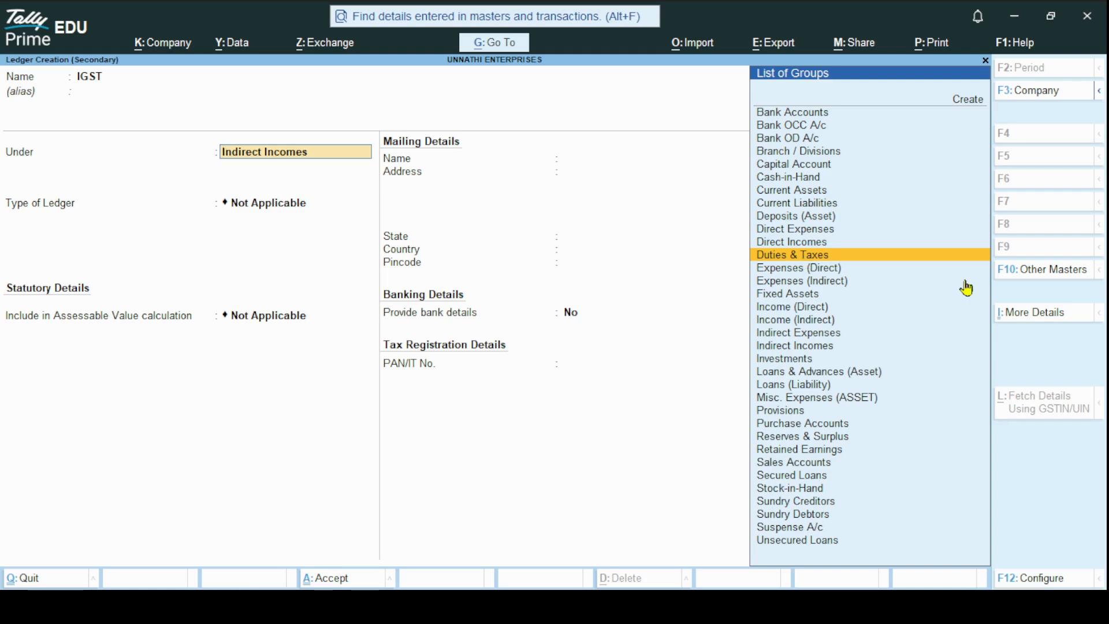
key(Return)
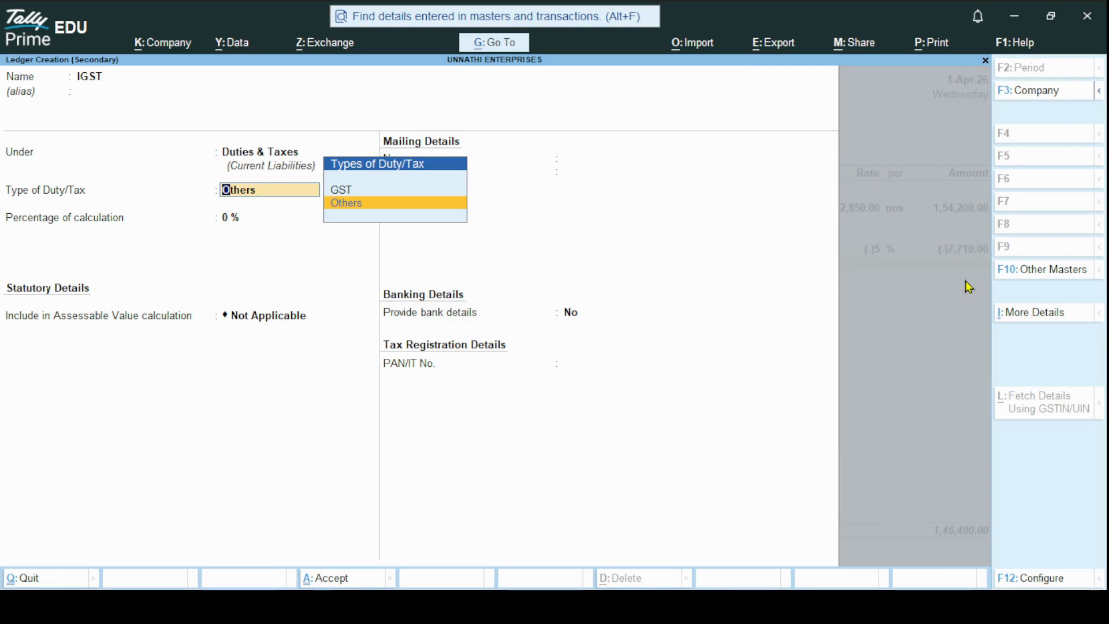
Set the IGST ledger's duty type to GST, tax type to IGST and rounding to Not Applicable, then save it and accept its voucher amount
key(Up)
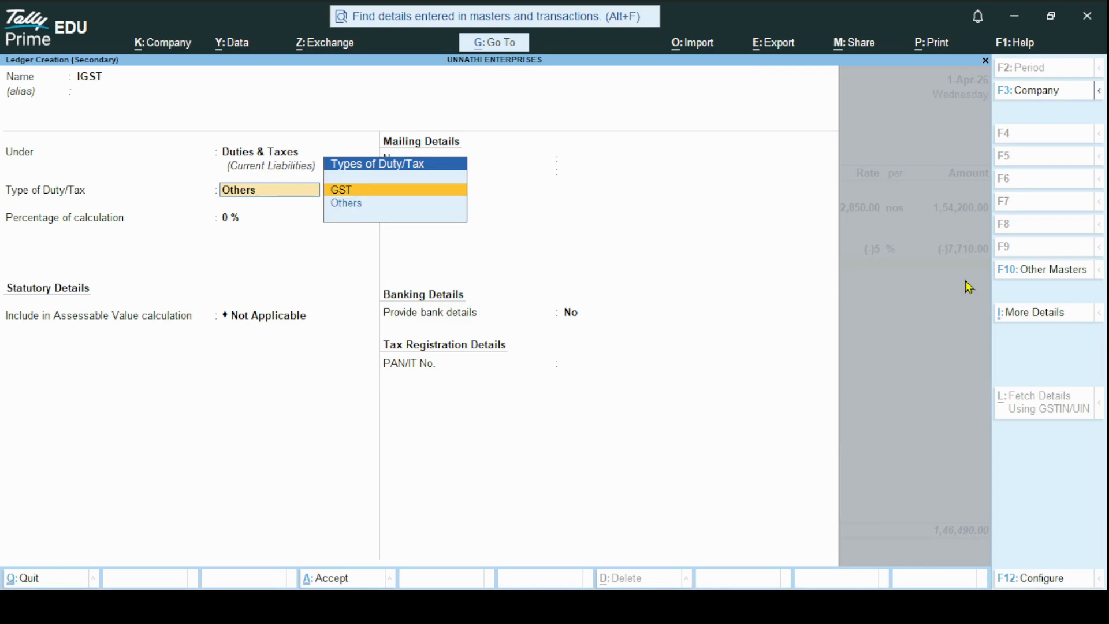
key(Return)
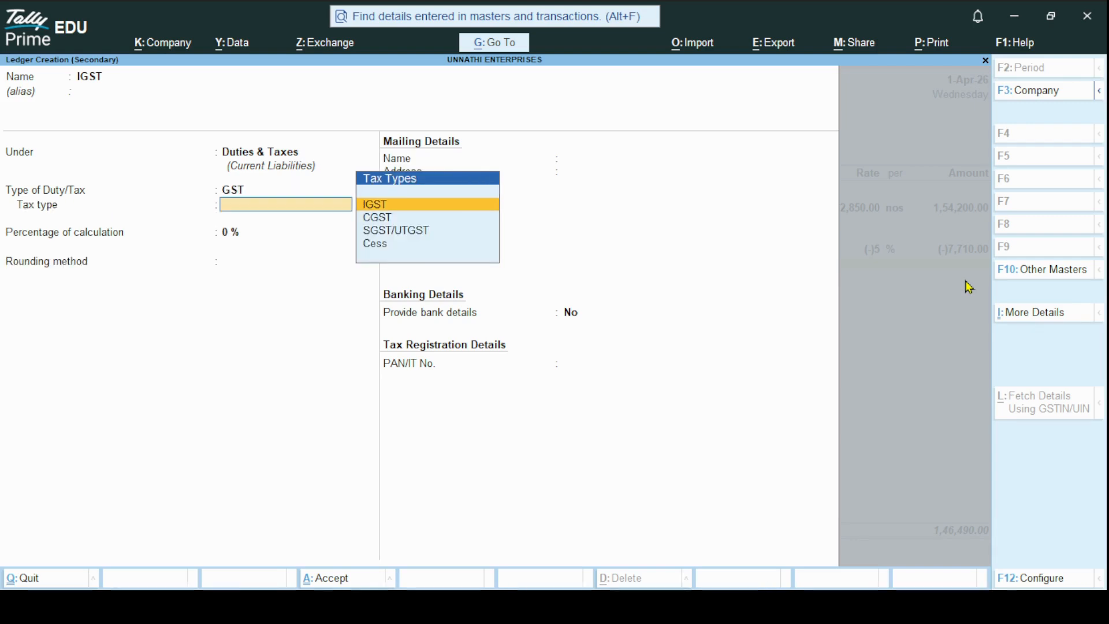
key(Return)
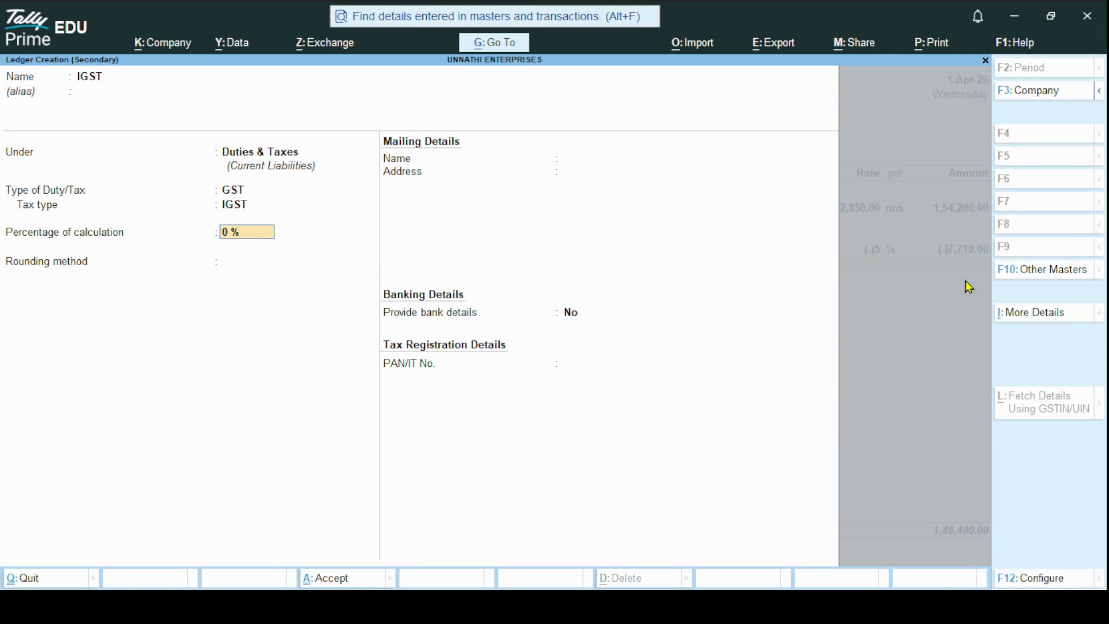
key(Return)
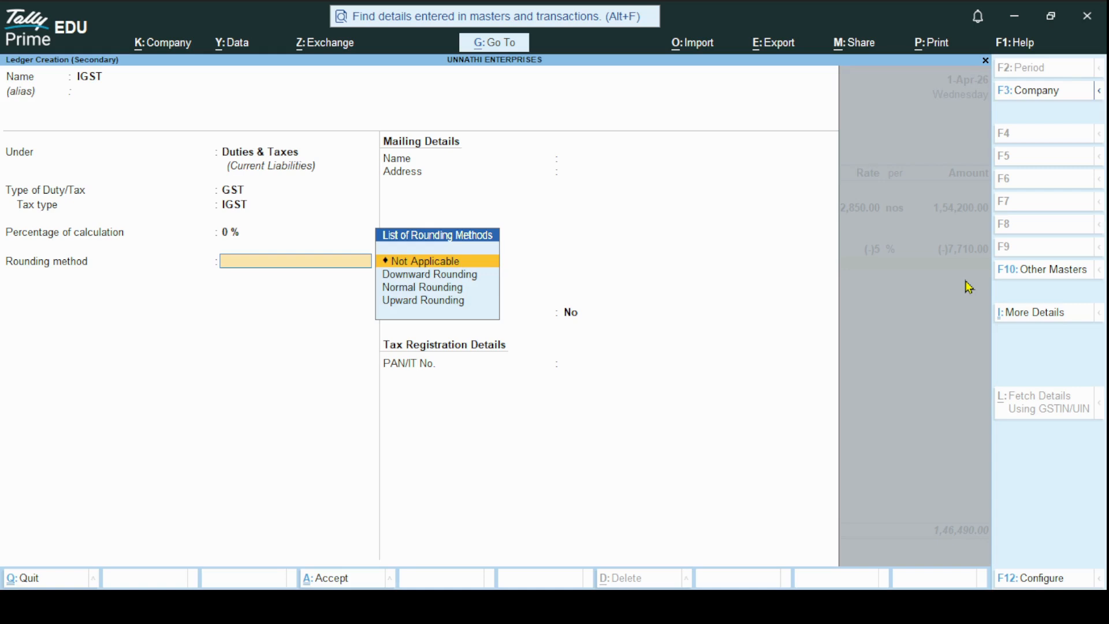
key(Return)
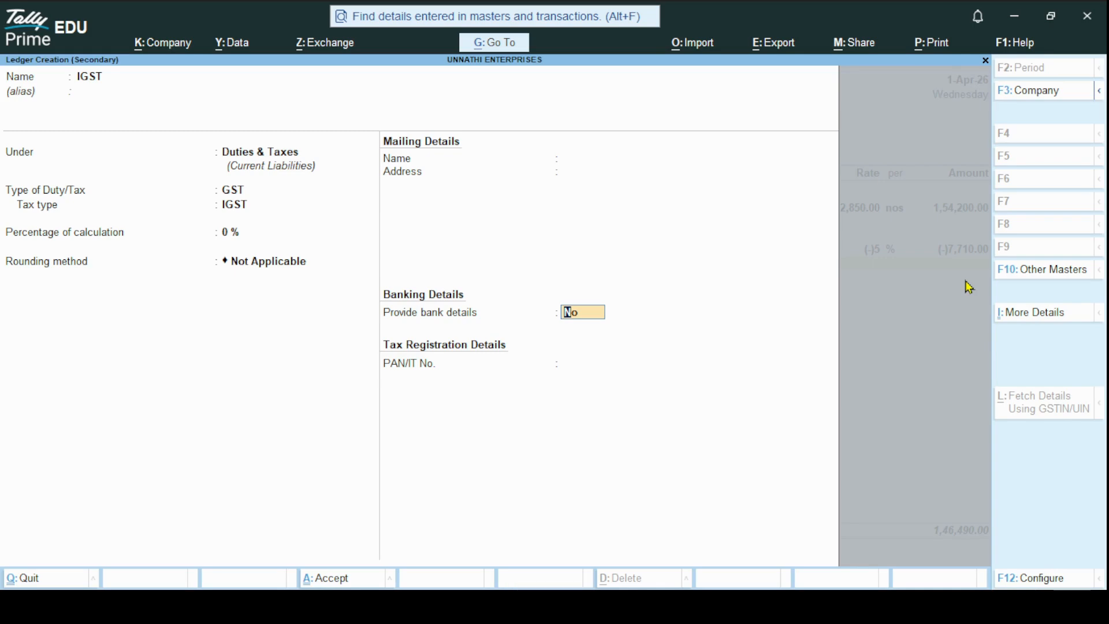
key(Return)
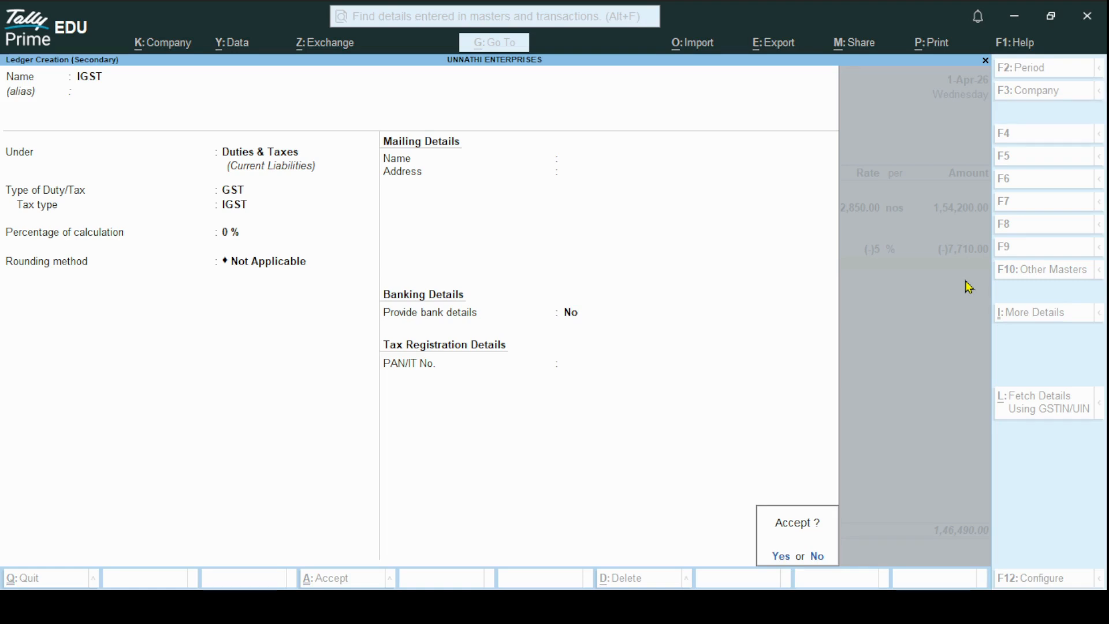
key(Return)
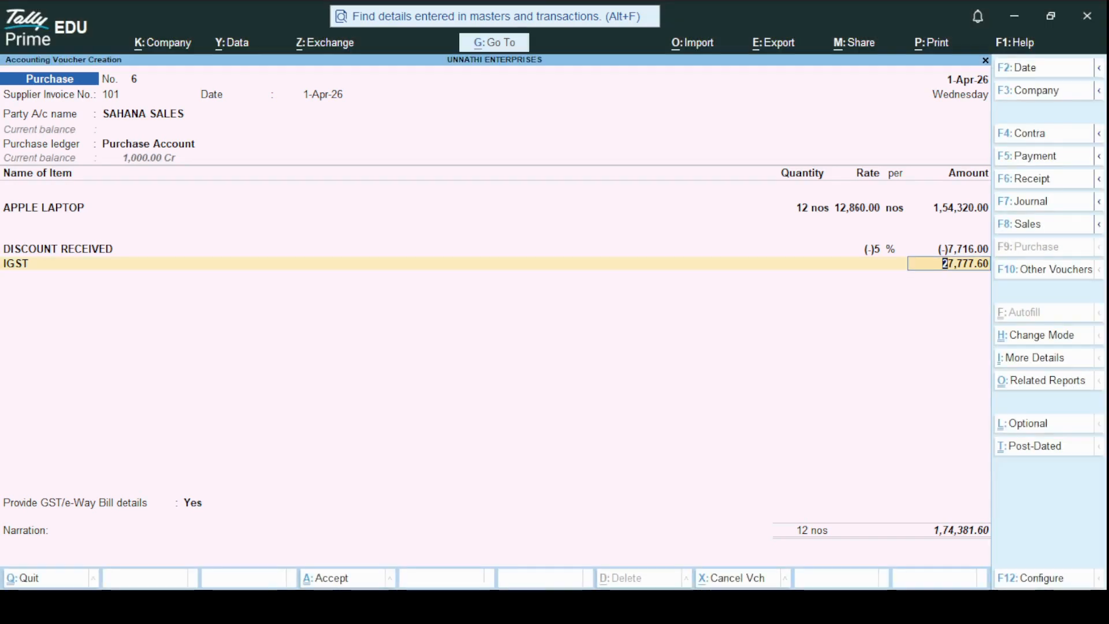
key(Return)
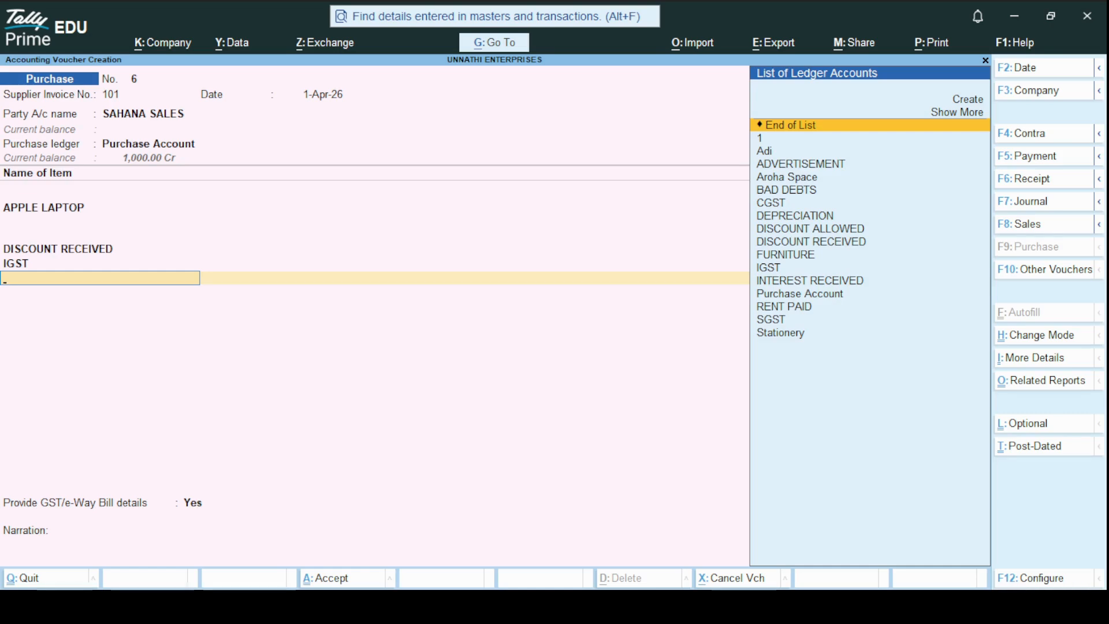
Start a new ledger named ROUNDING OFF without an alias for the purchase voucher
click(965, 104)
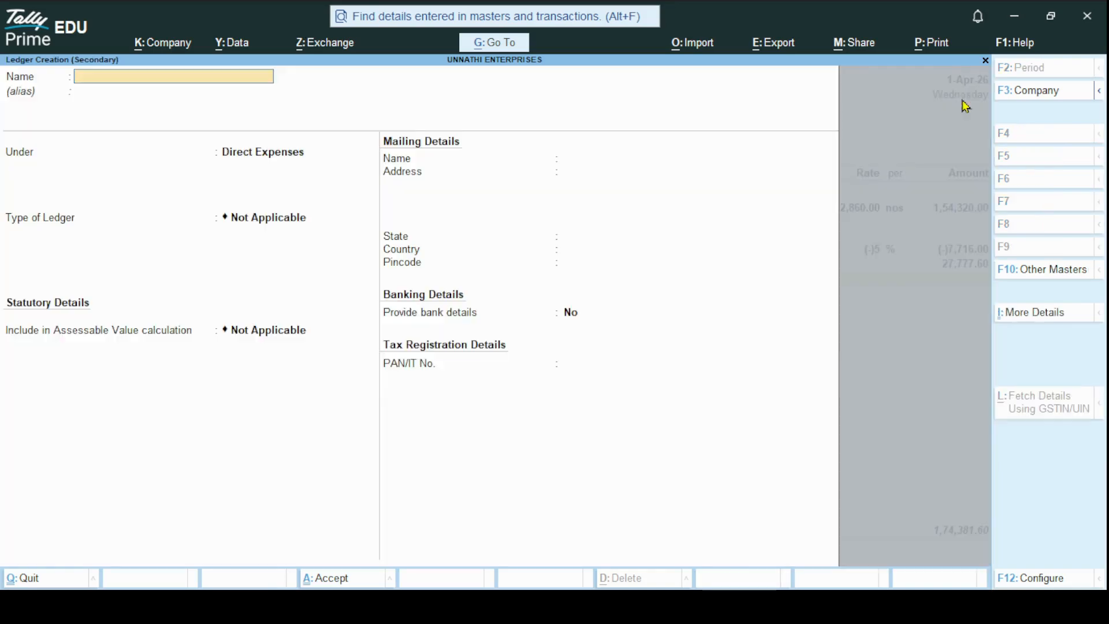
text(ROUNDING)
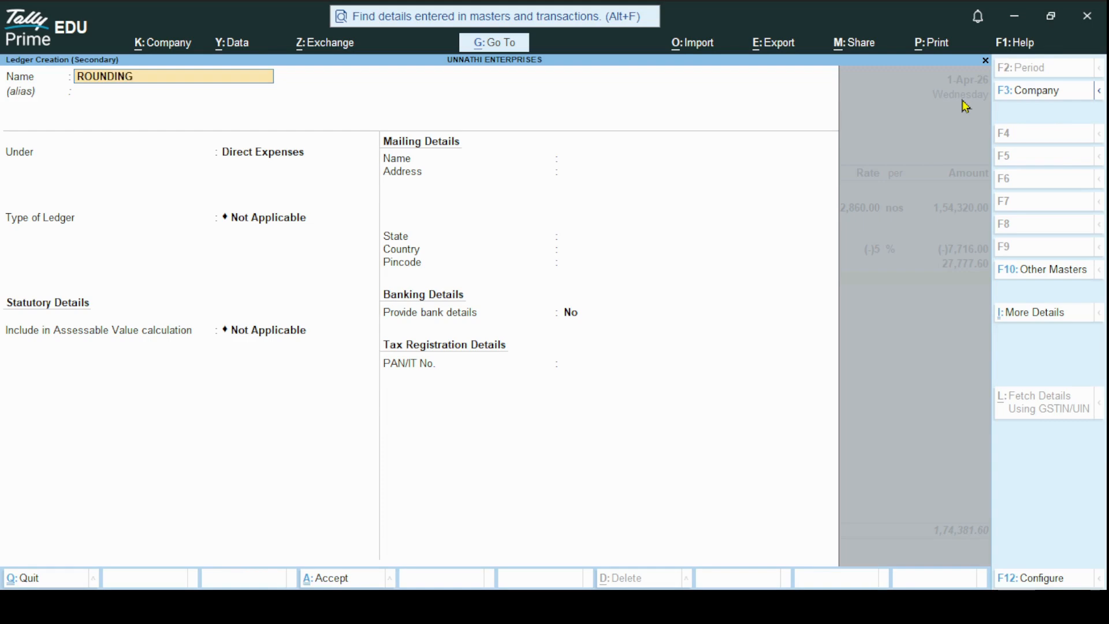
text( OFF)
key(Return)
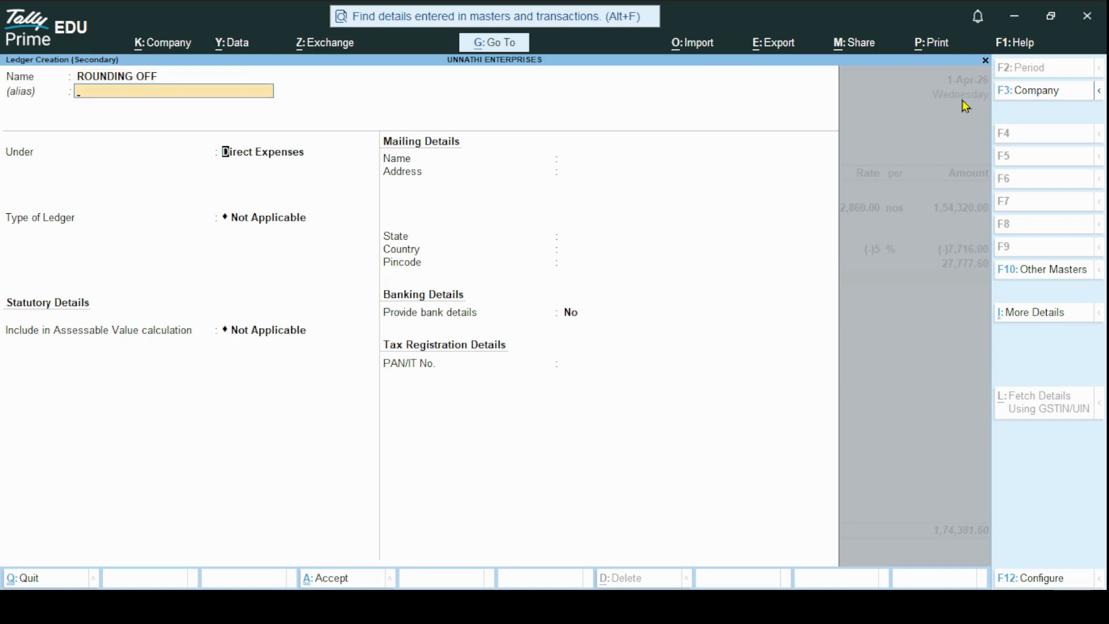
key(Return)
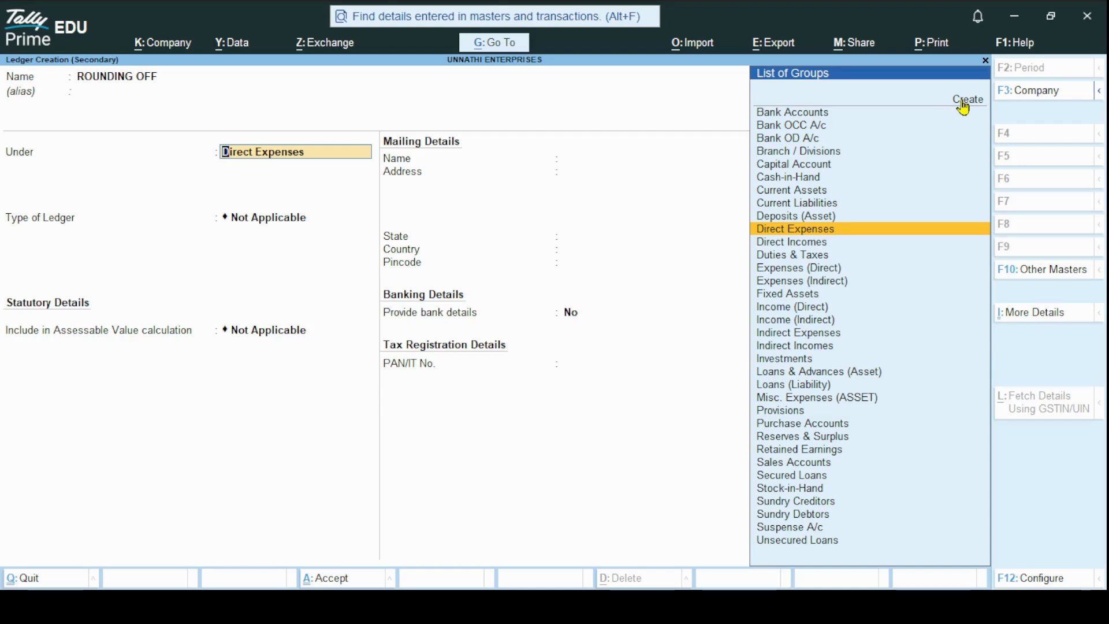
Group the ROUNDING OFF ledger under Direct Expenses, set it to Invoice Rounding with Normal Rounding and a limit of 1, and save it
key(Return)
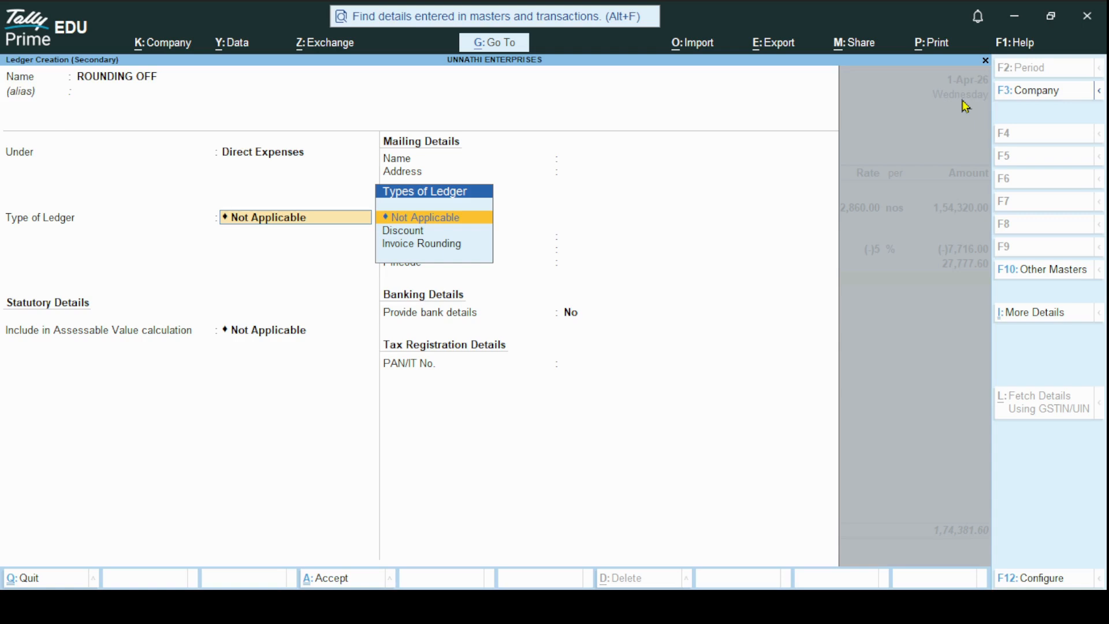
key(Down)
key(Down)
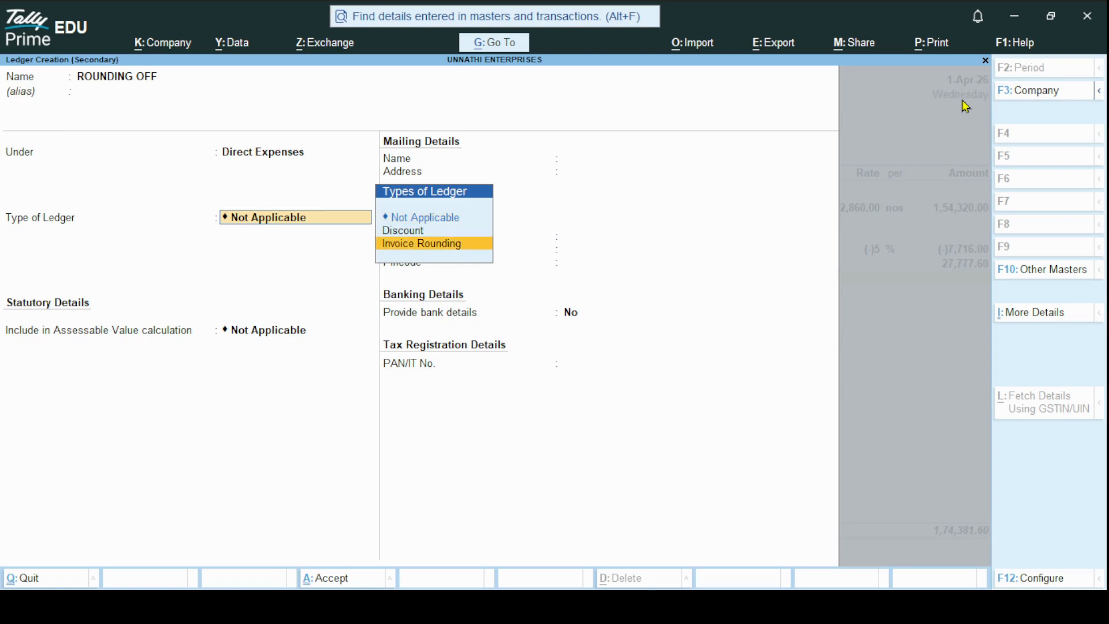
key(Return)
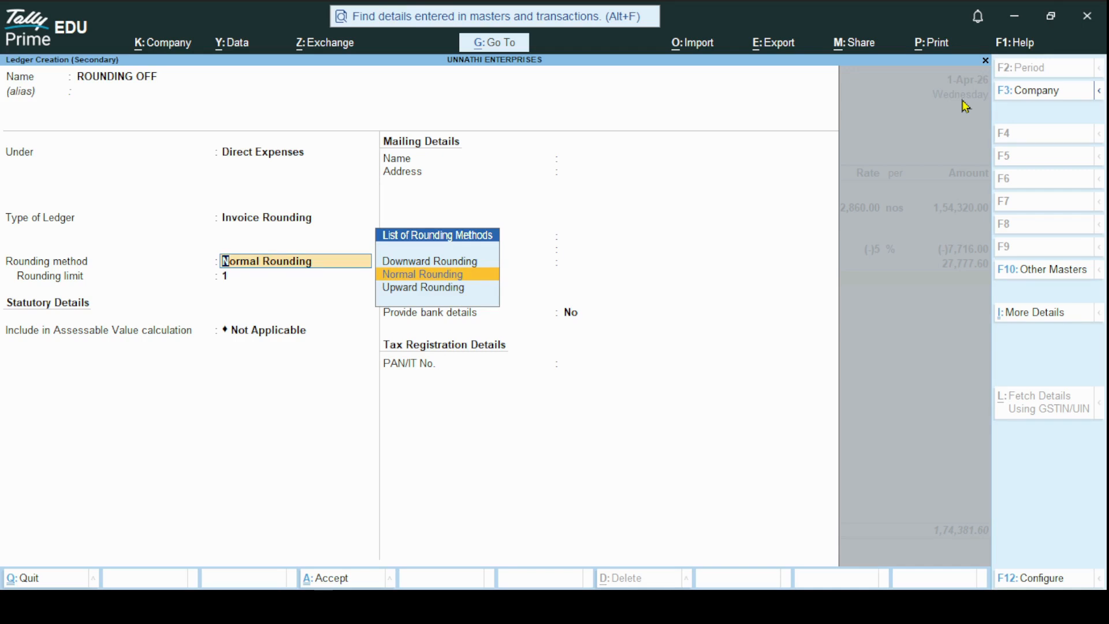
key(Return)
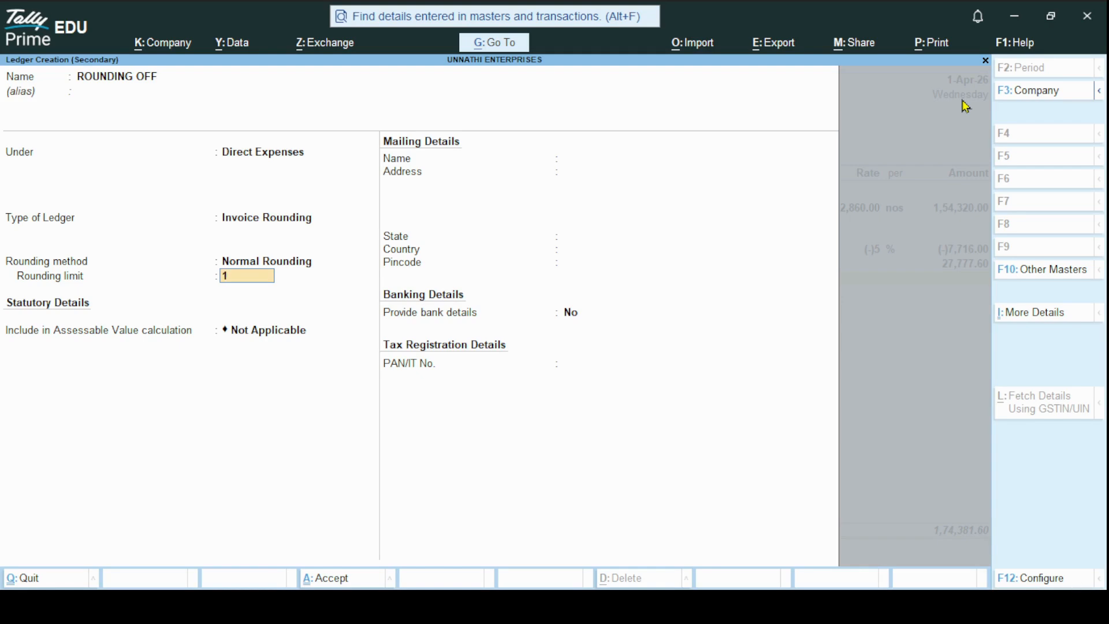
key(Return)
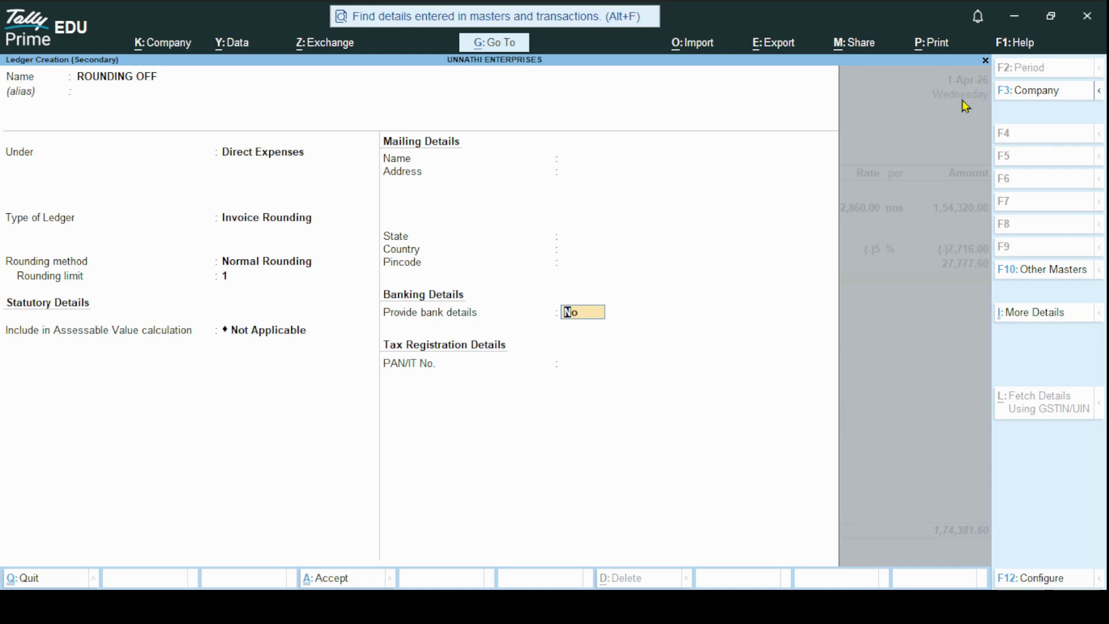
key(ctrl+a)
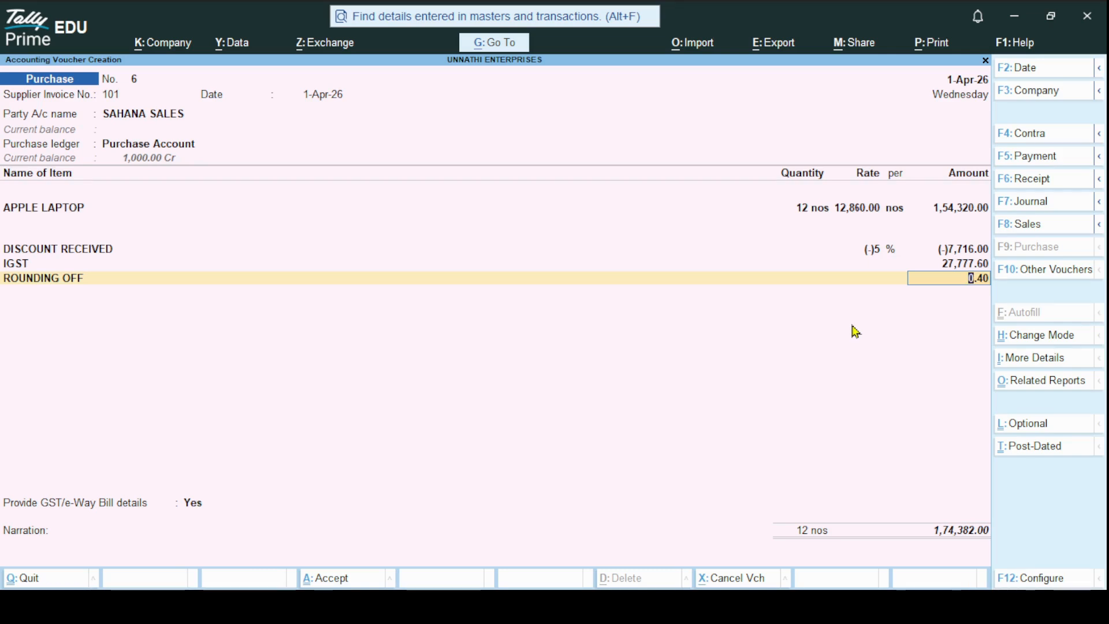
Accept the rounding-off amount, keep GST/e-Way Bill details at Yes with its fields left blank, and save the purchase voucher
key(Return)
key(Return)
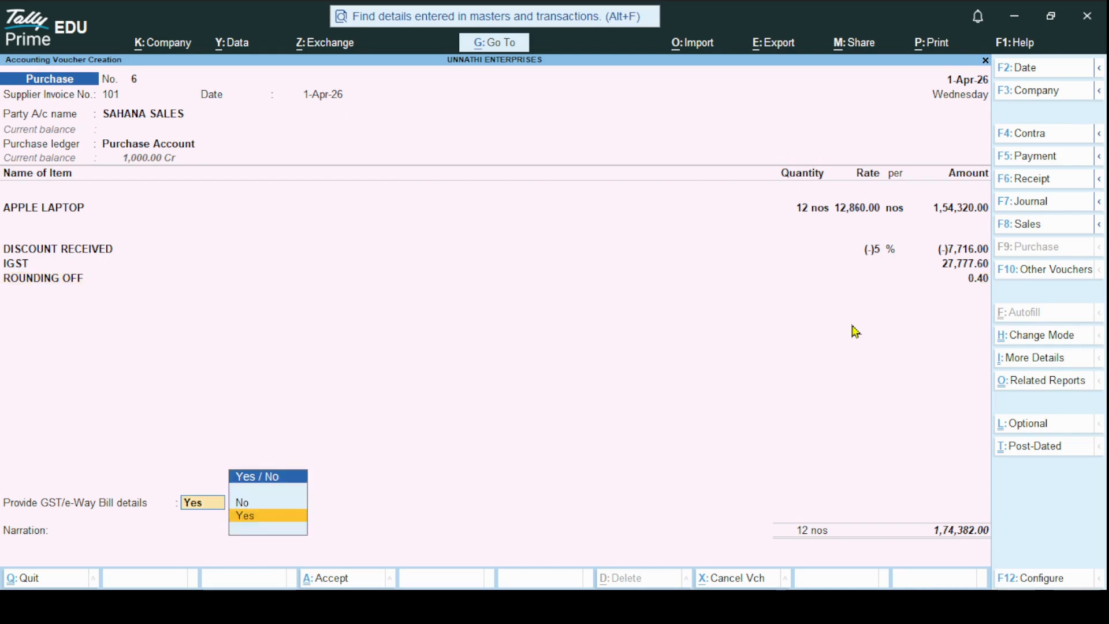
key(Return)
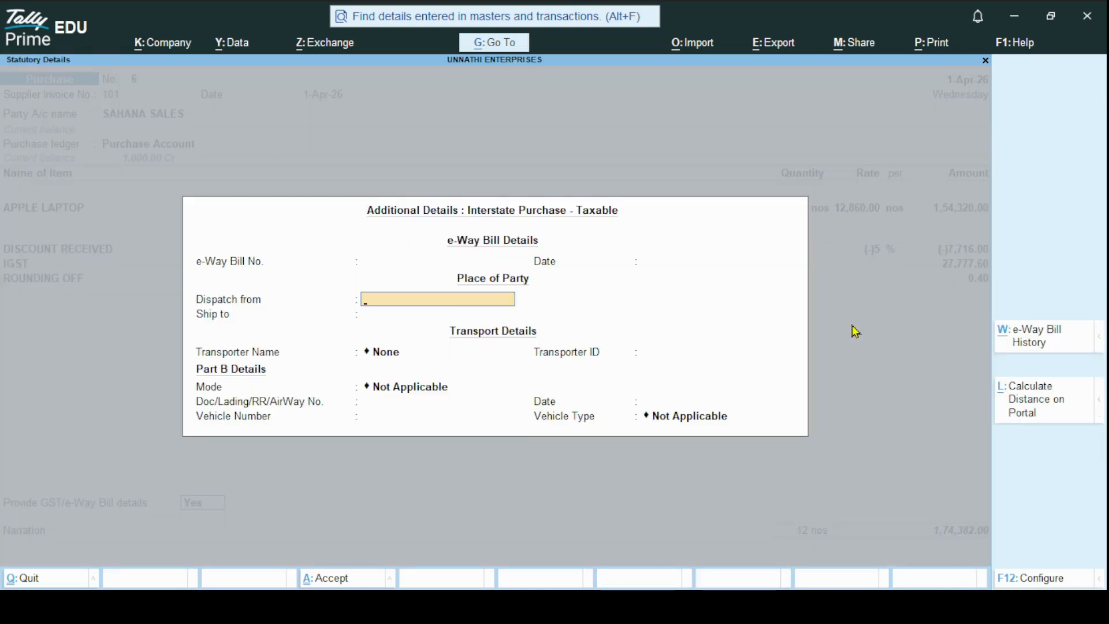
key(Return)
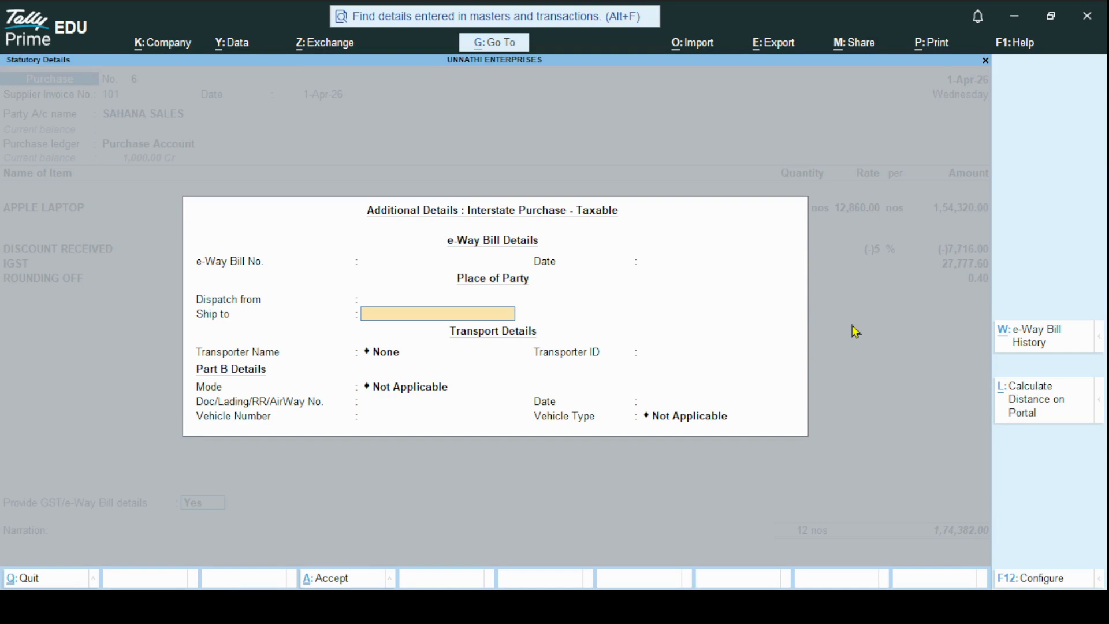
key(ctrl+a)
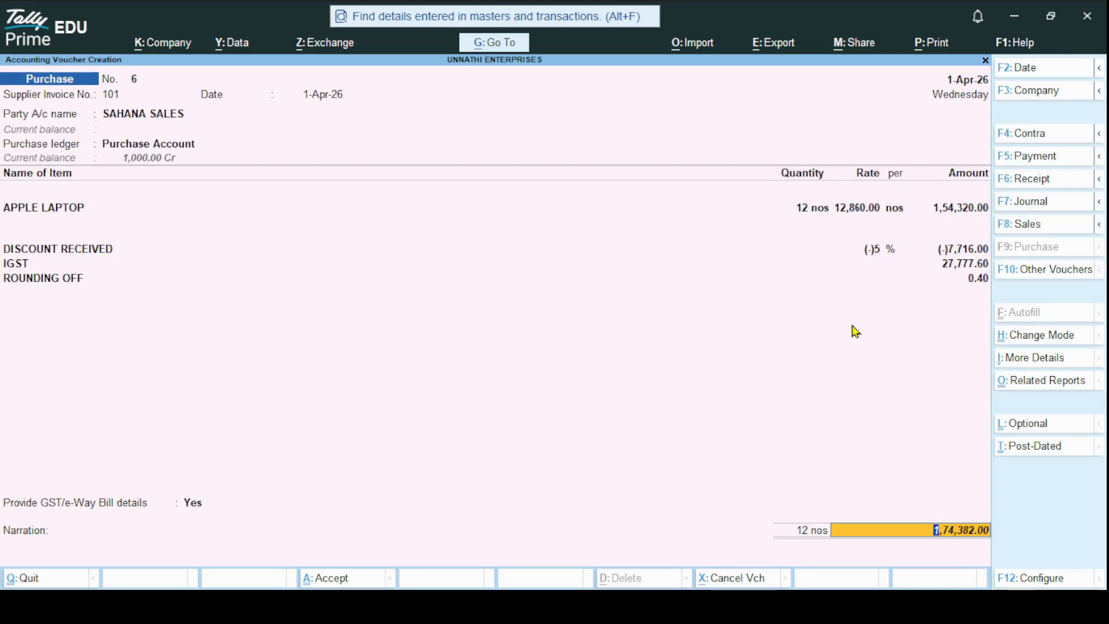
key(Return)
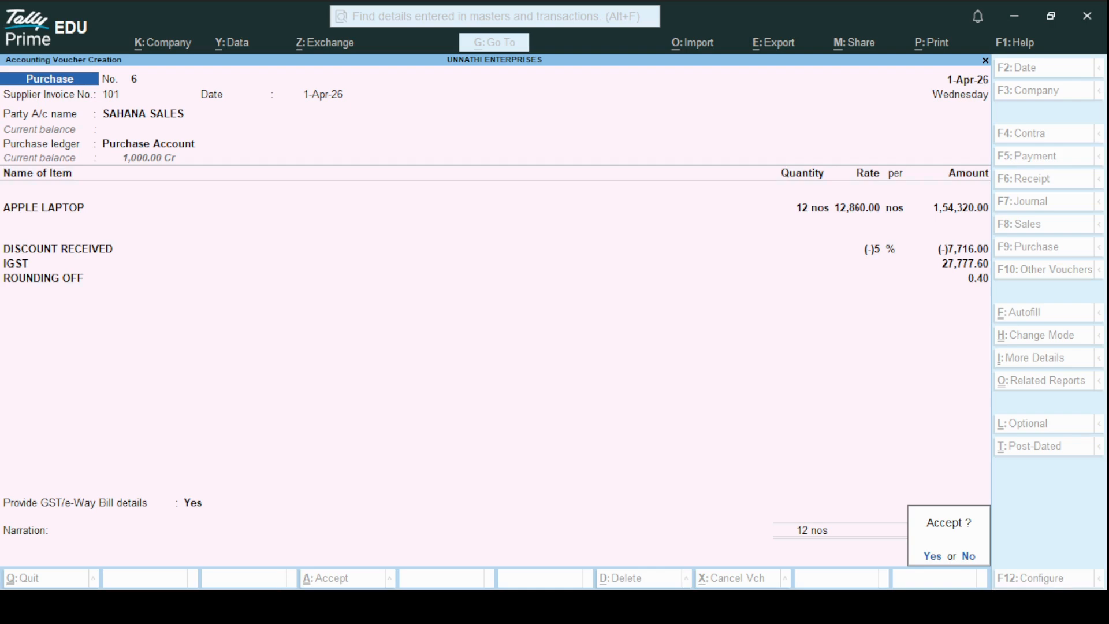
key(Return)
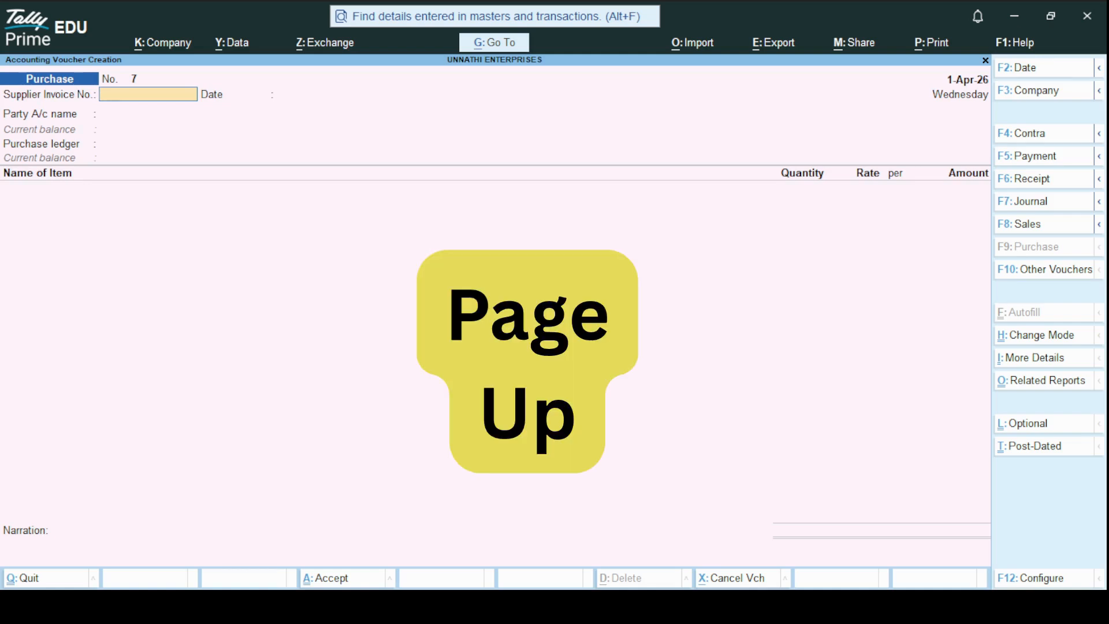
Reopen the purchase voucher just saved and bring up its print preview
key(Page_Up)
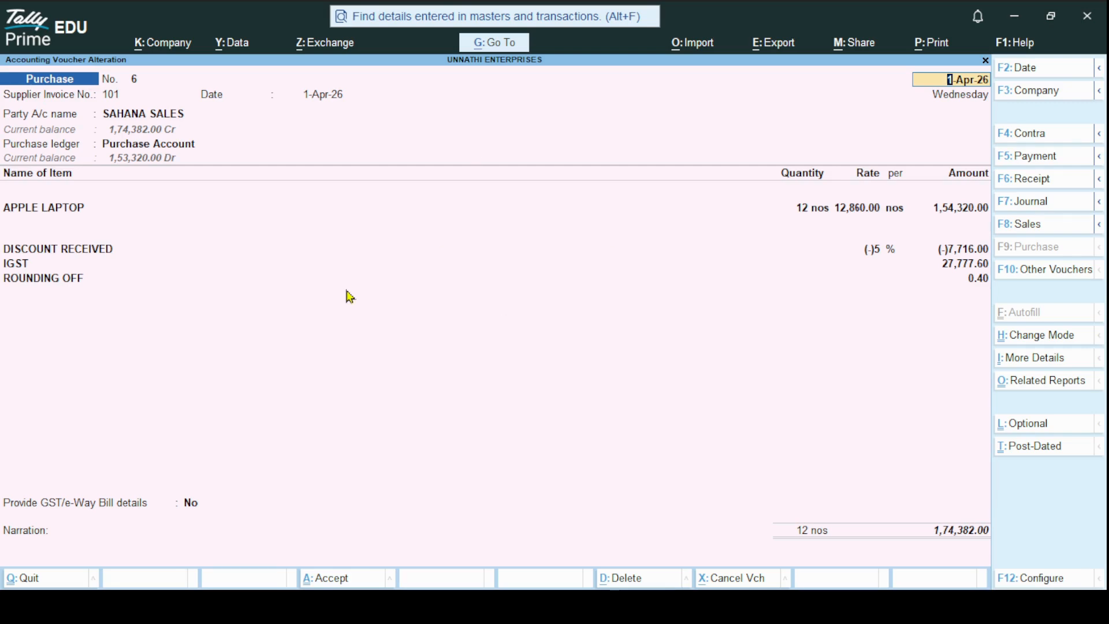
click(934, 53)
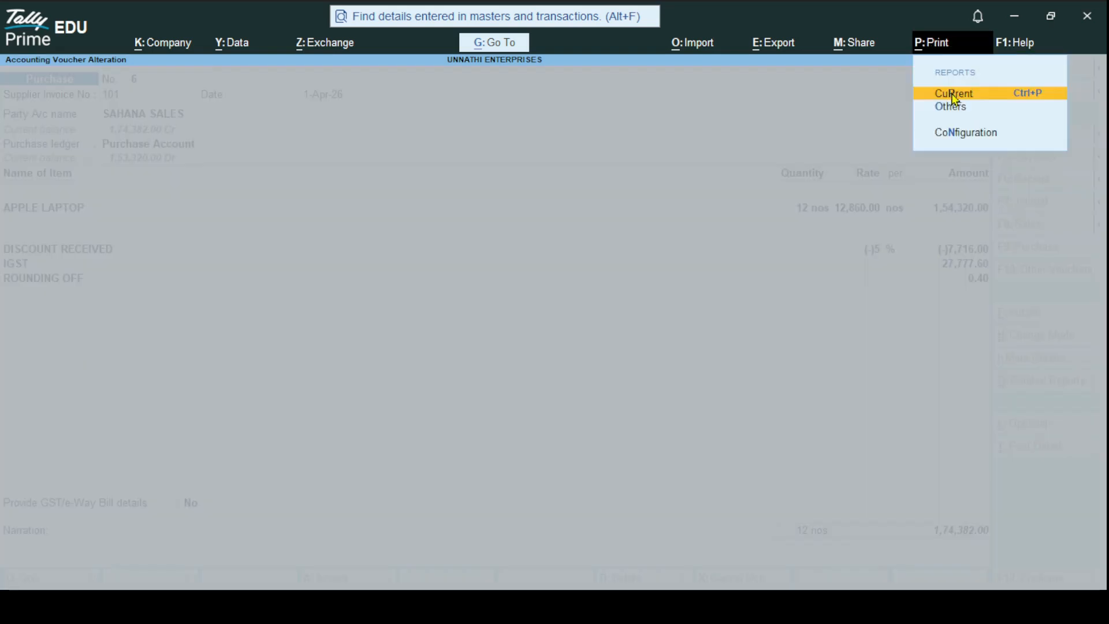
click(955, 95)
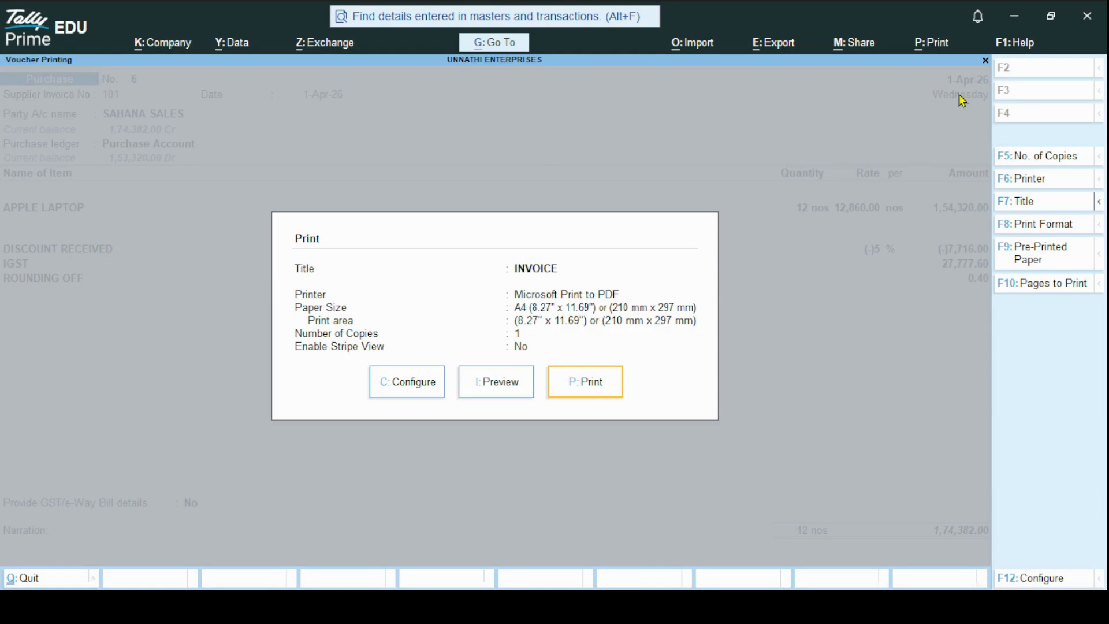
click(510, 383)
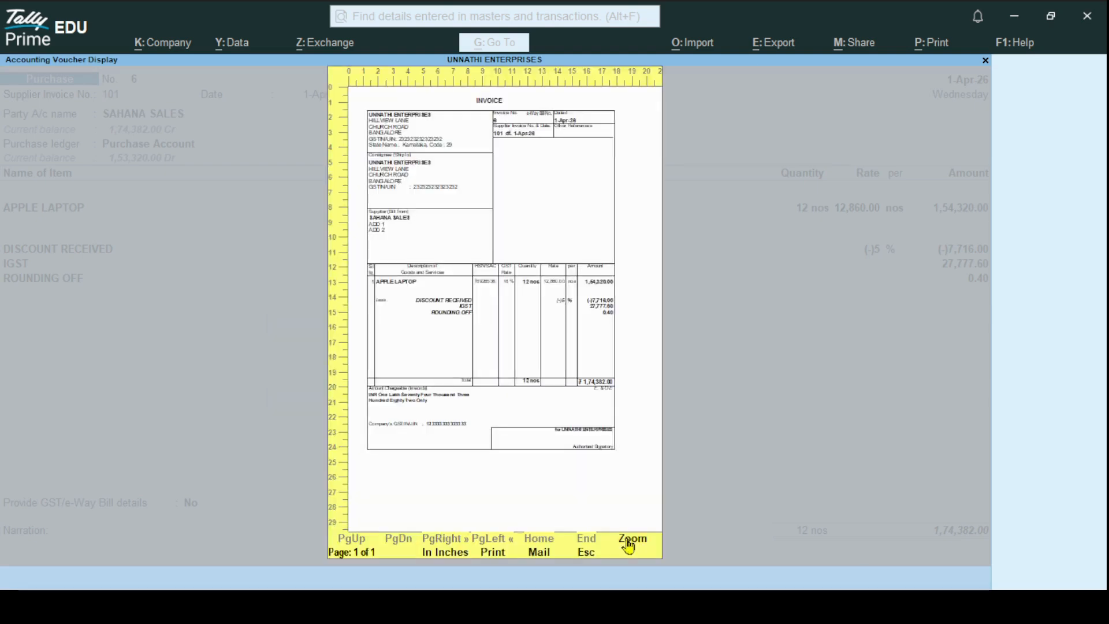
Enlarge the invoice preview and examine it from the party details down to the signatory block, then close it
click(632, 540)
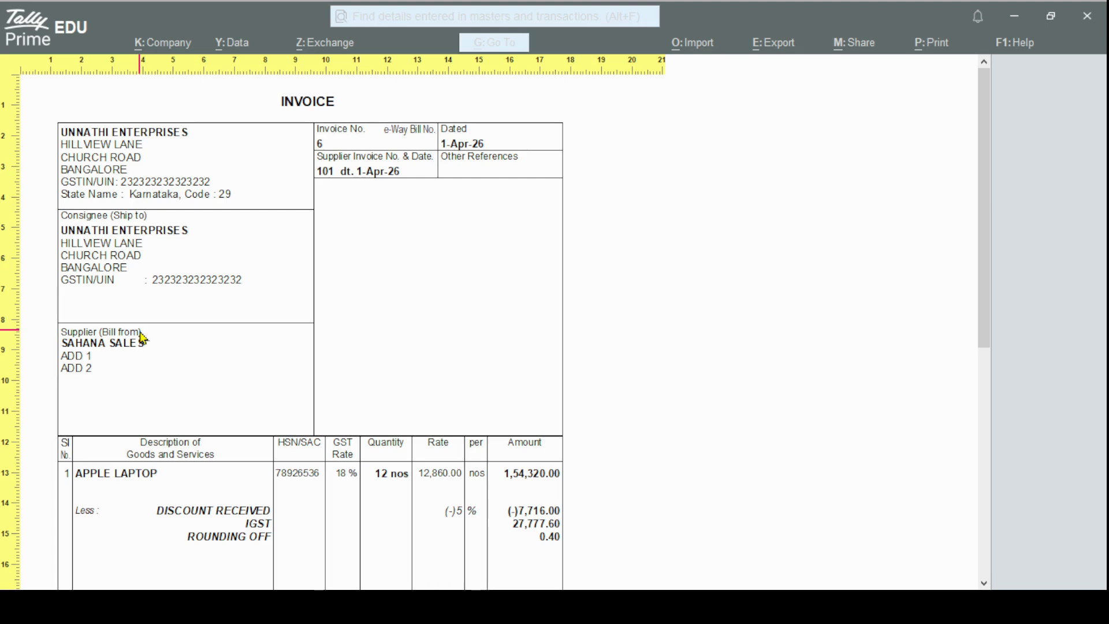
scroll(143, 338, down, 5)
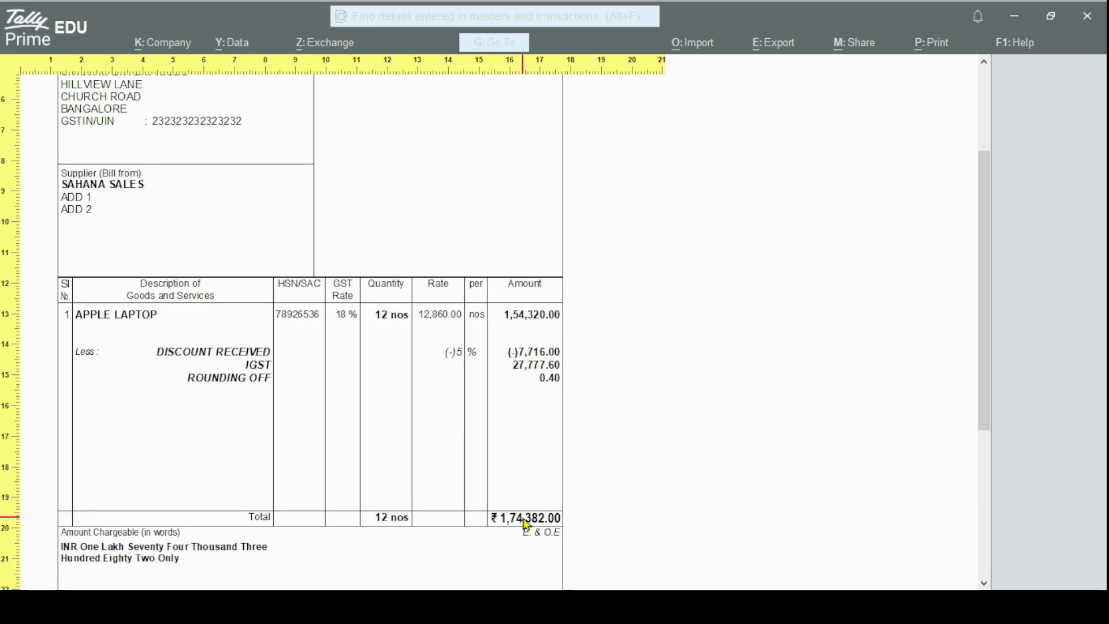
click(984, 584)
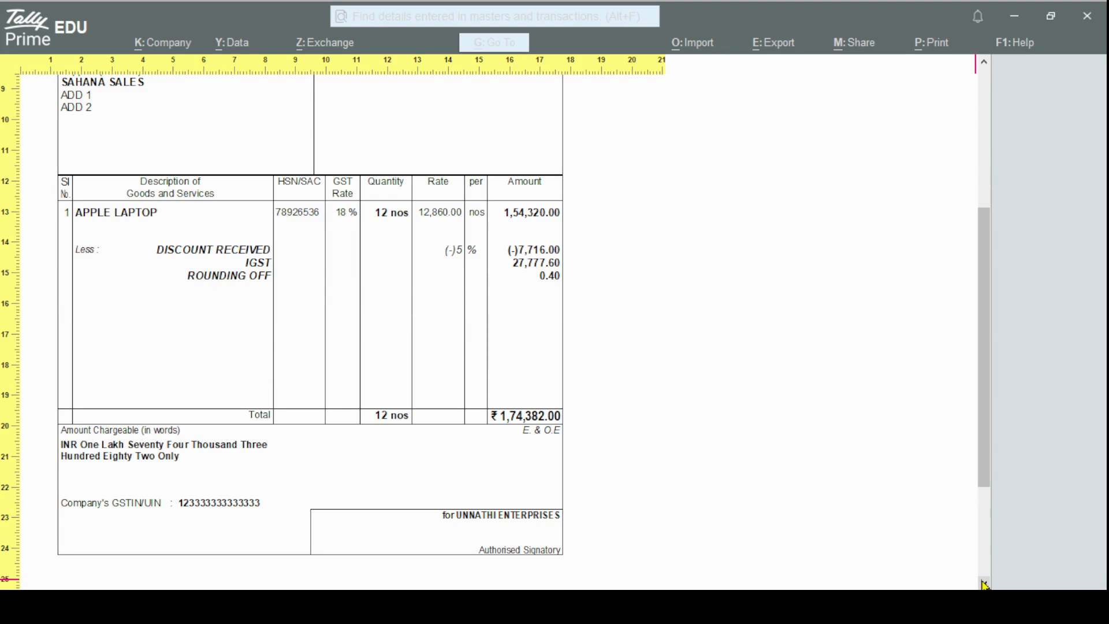
click(984, 583)
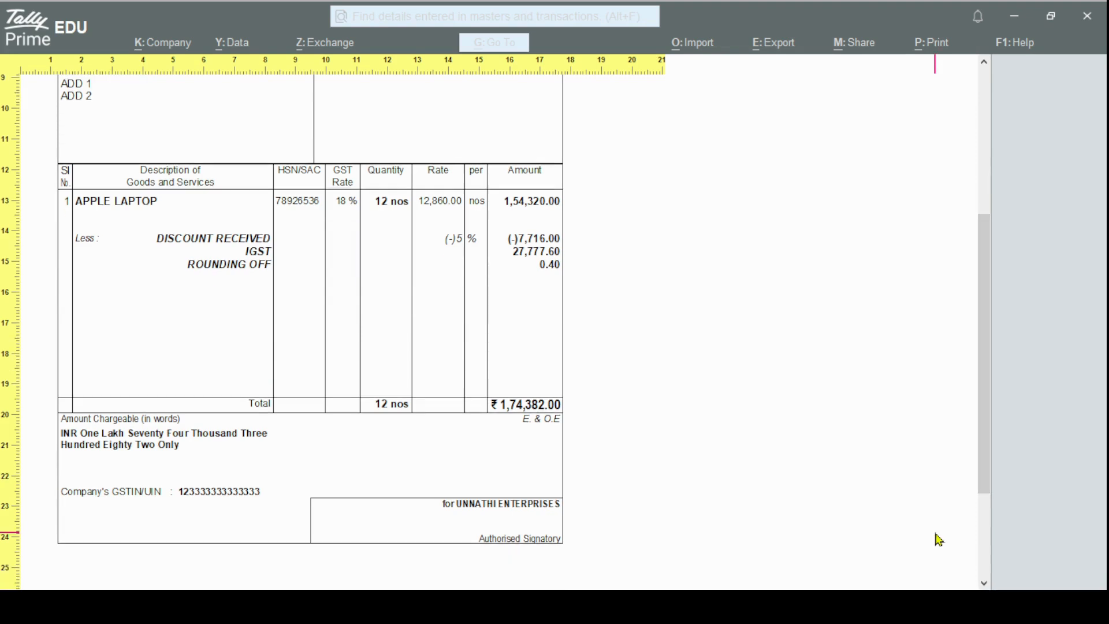
key(Escape)
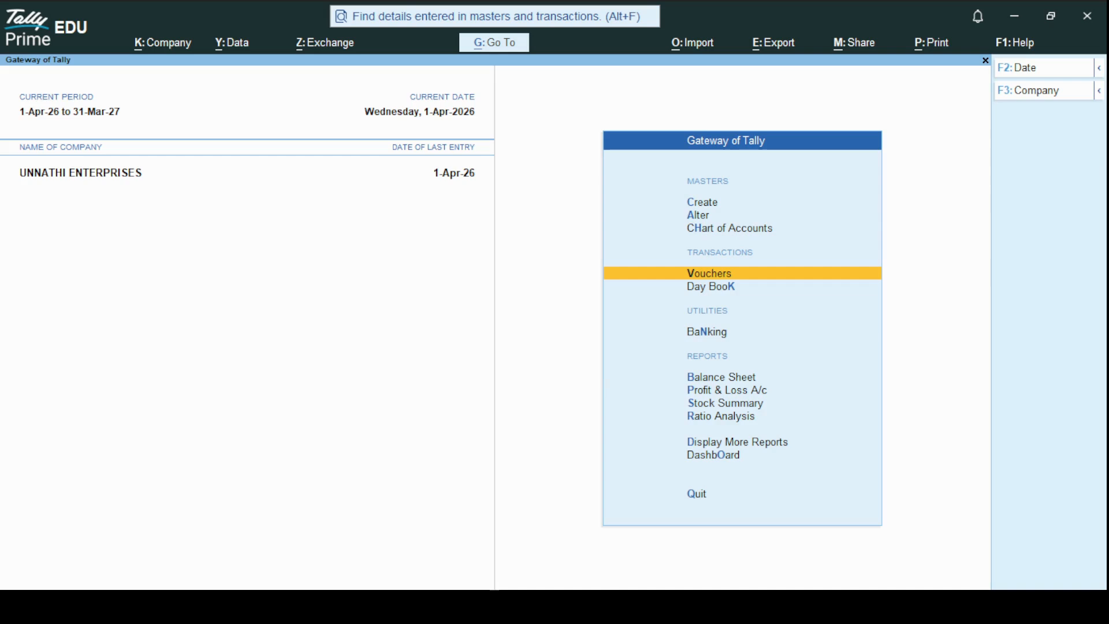
Go to the additional reports and open the ledger selection of the Account Books
key(Down)
key(Down)
key(Down)
key(Down)
key(Down)
key(Down)
key(Down)
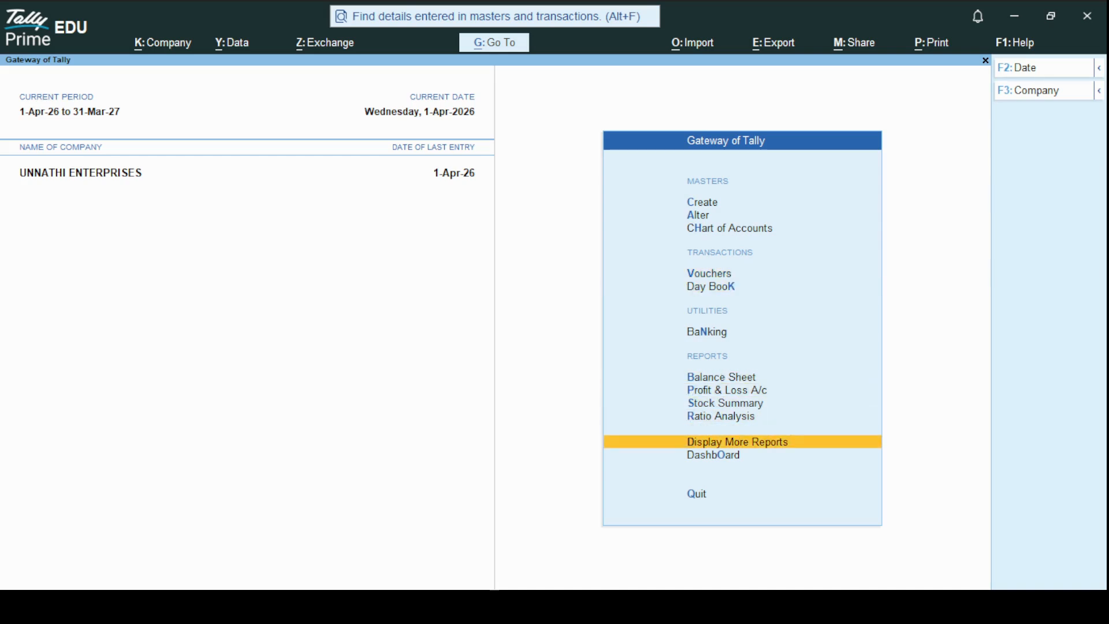
key(Return)
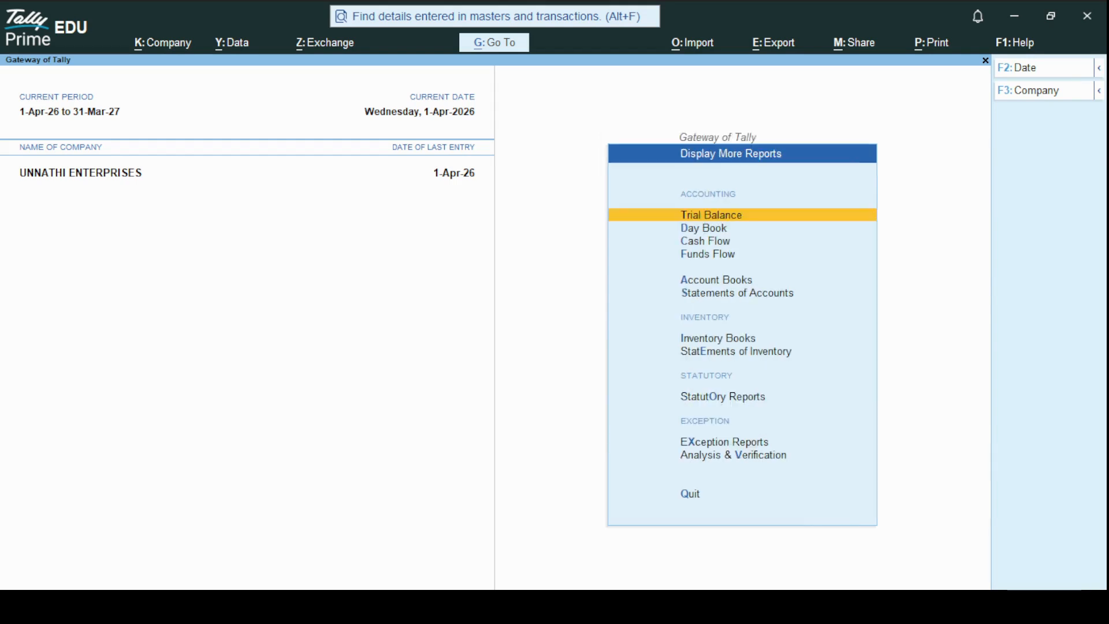
key(Down)
key(Down)
key(Down)
key(Down)
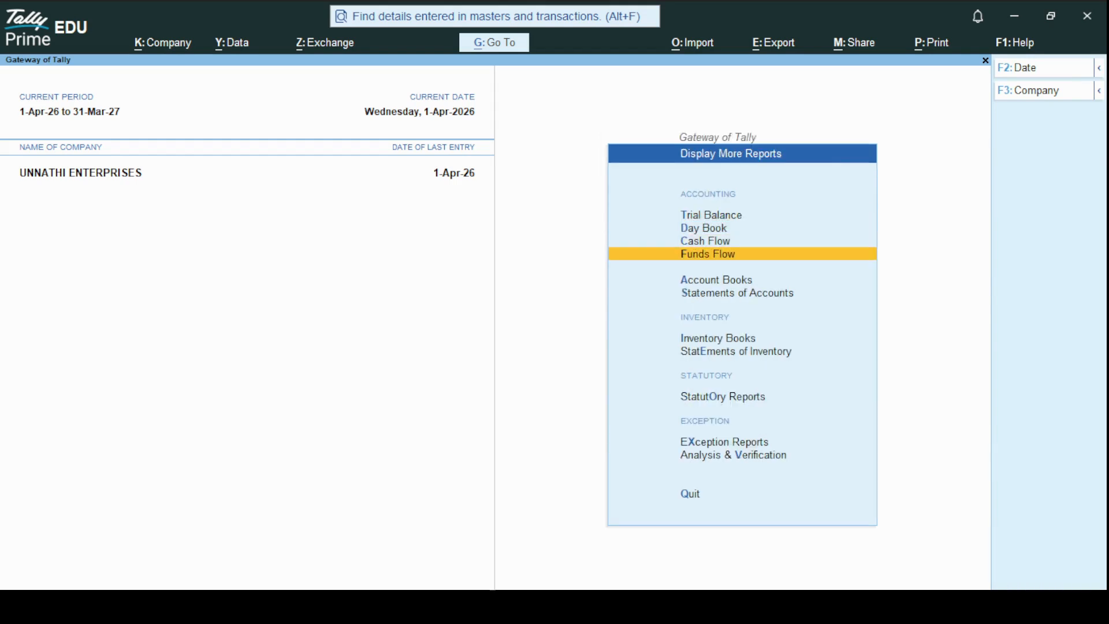
key(Return)
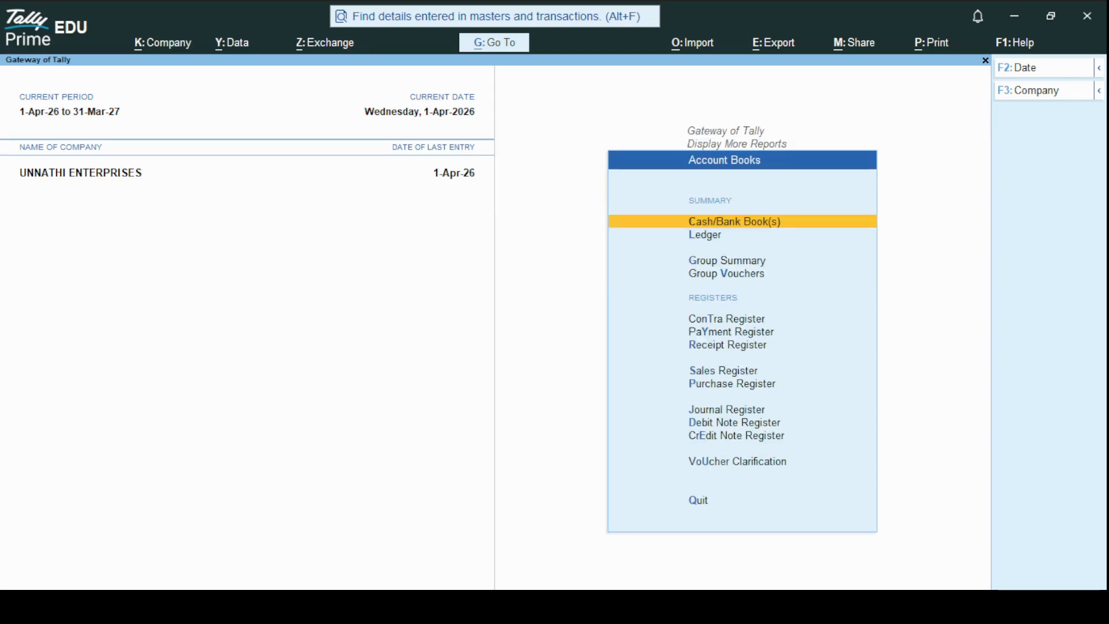
key(Down)
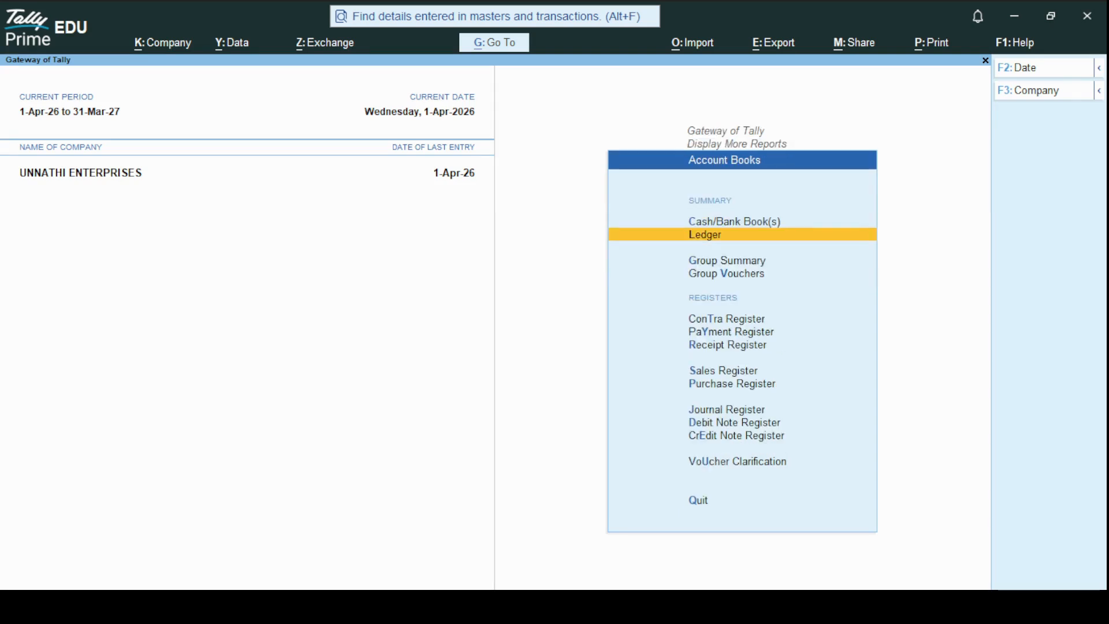
key(Return)
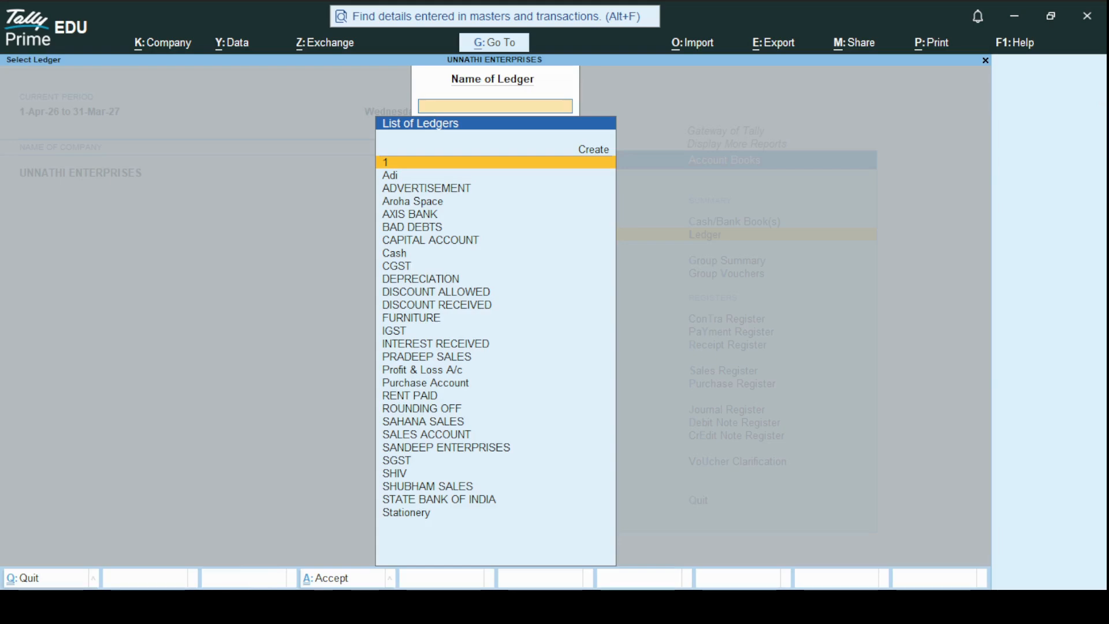
Display the ledger vouchers of Purchase Account
key(Down)
key(Down)
key(Down)
key(Down)
key(Down)
key(Down)
key(Down)
key(Down)
key(Down)
key(Down)
key(Down)
key(Down)
key(Down)
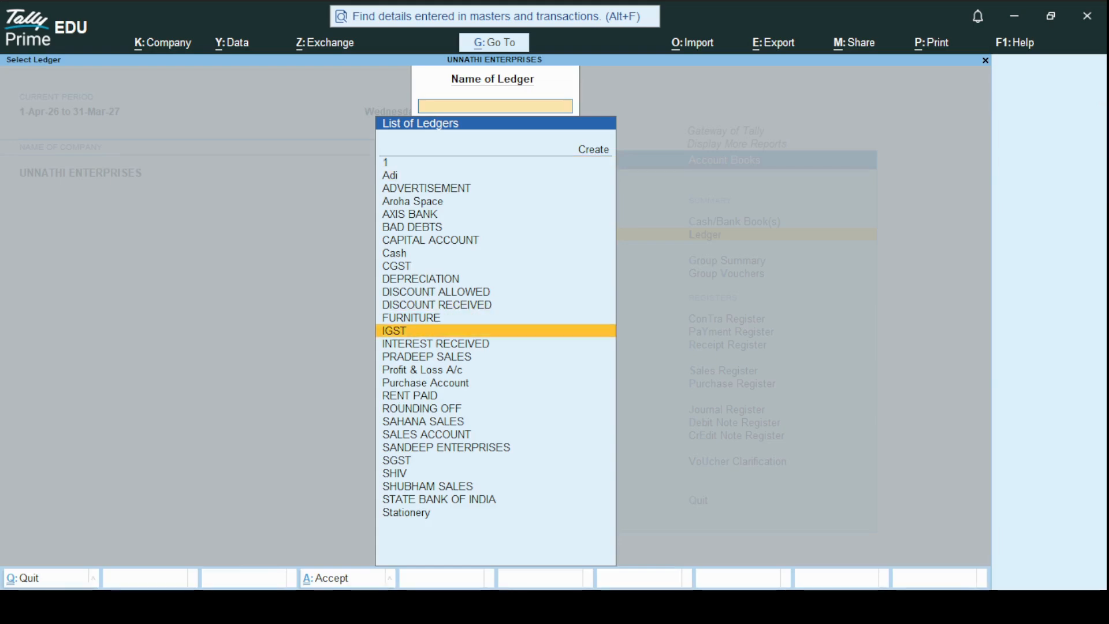
key(Down)
key(Down)
key(Down)
key(Down)
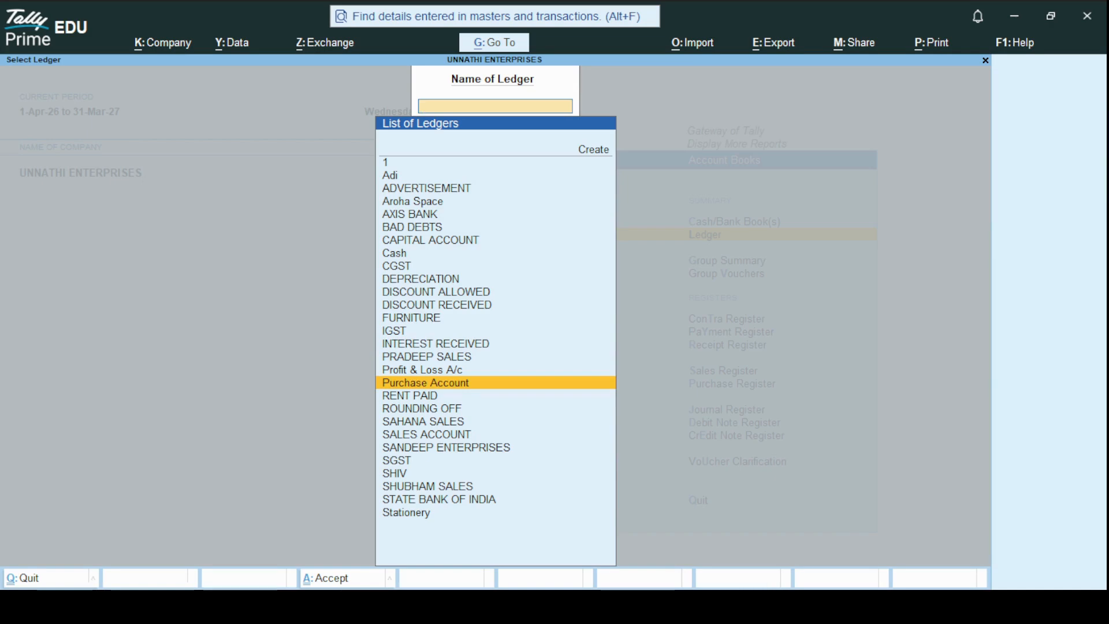
key(Return)
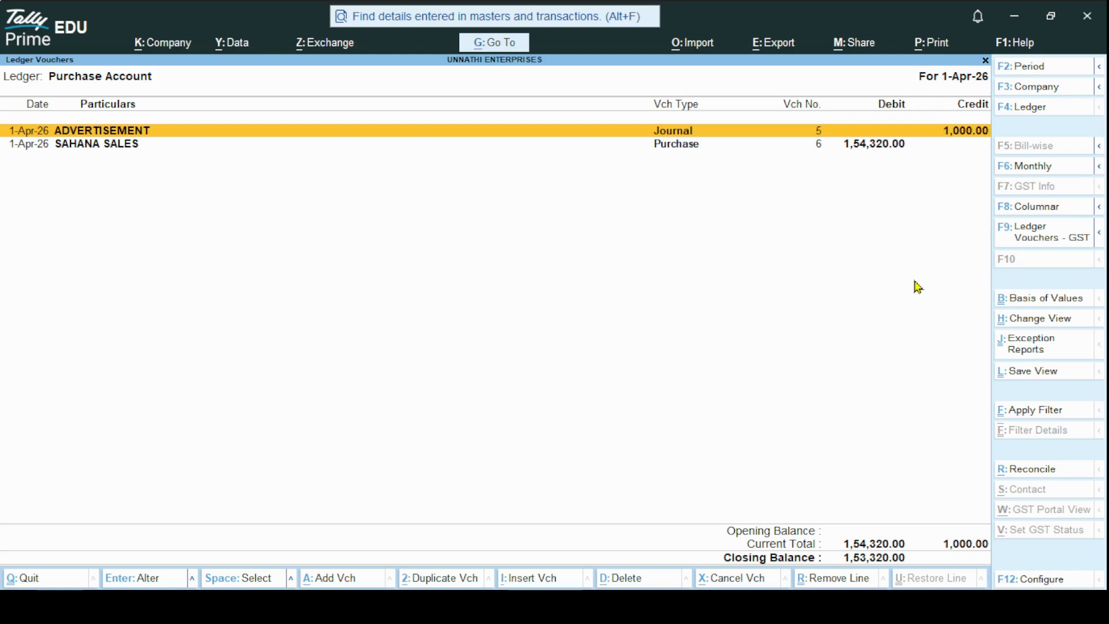
Configure the ledger report to show narrations and use the Detailed format, keeping the default sorting method
key(F12)
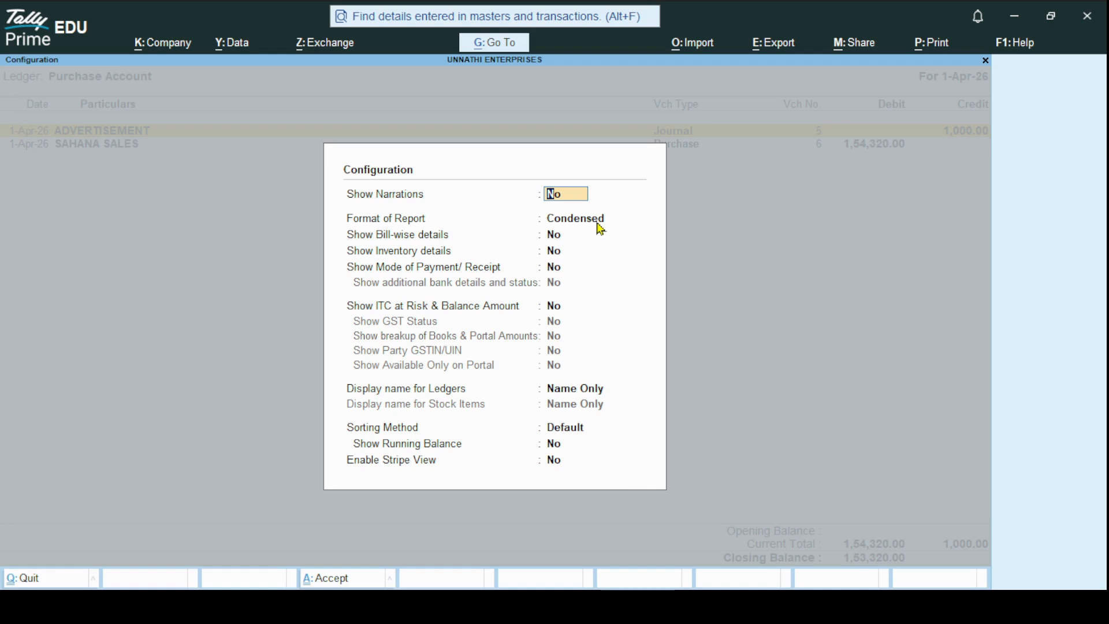
text(y)
key(Return)
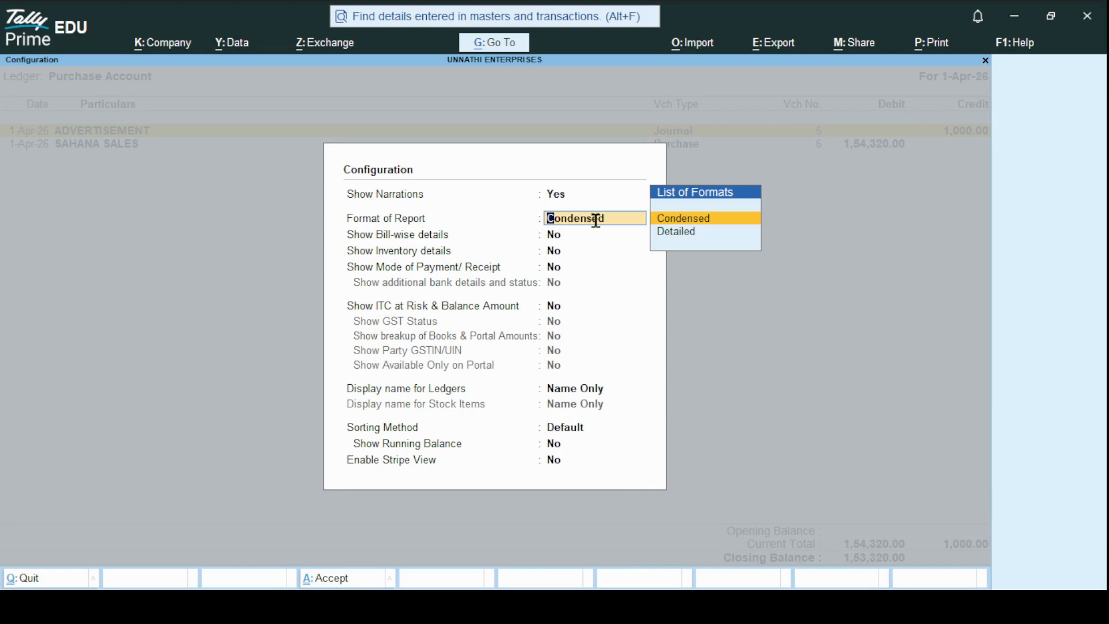
key(Down)
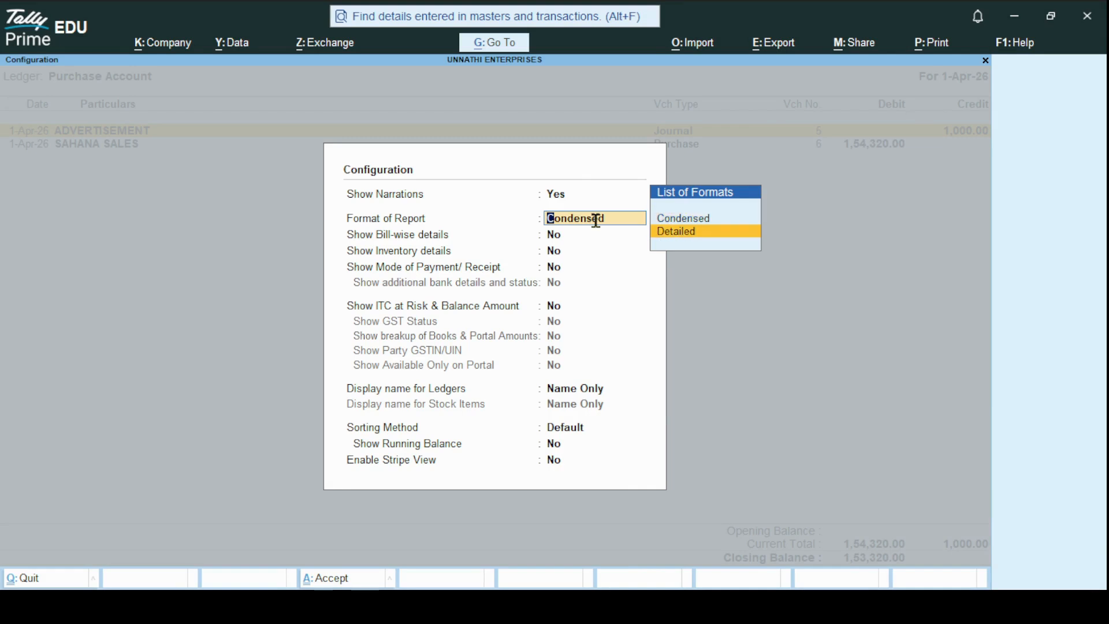
key(Return)
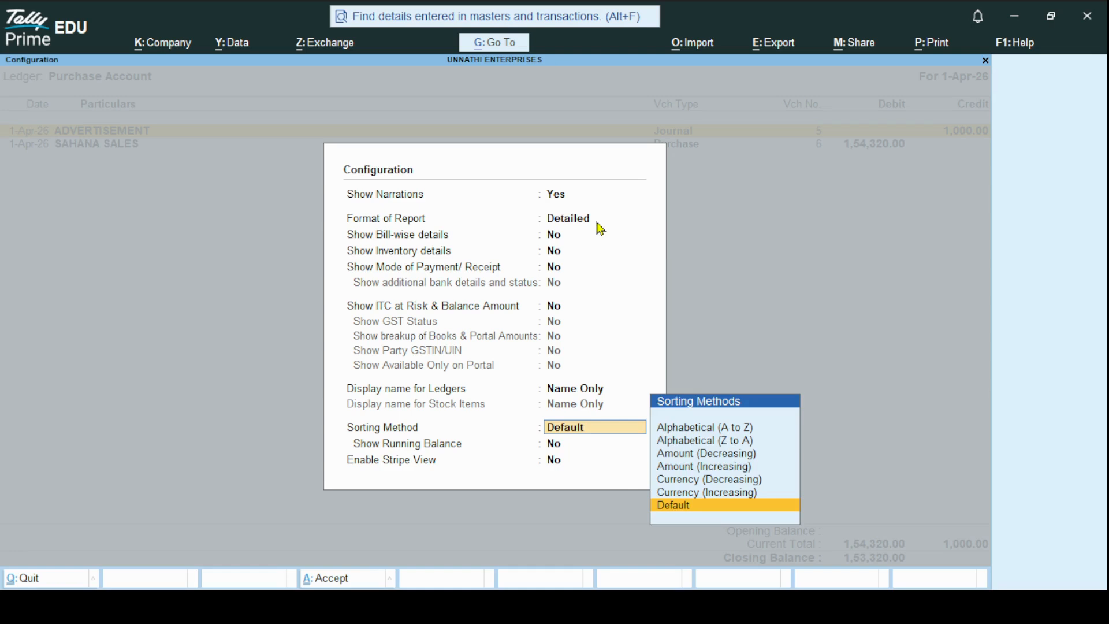
key(ctrl+a)
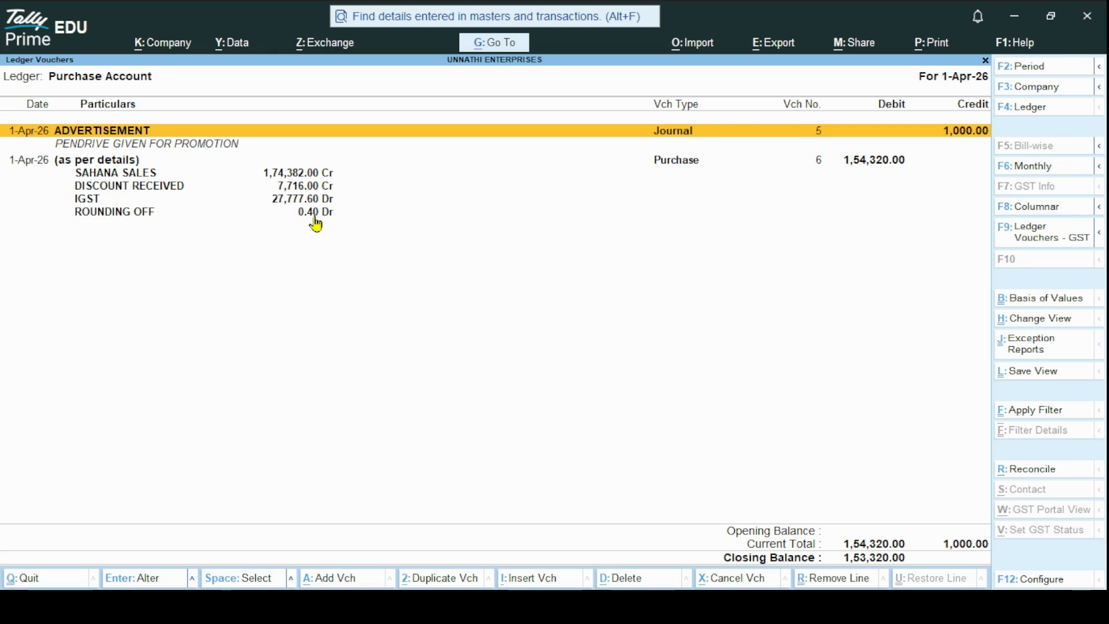
Display the ledger vouchers of SAHANA SALES, followed by those of DISCOUNT RECEIVED
click(1024, 116)
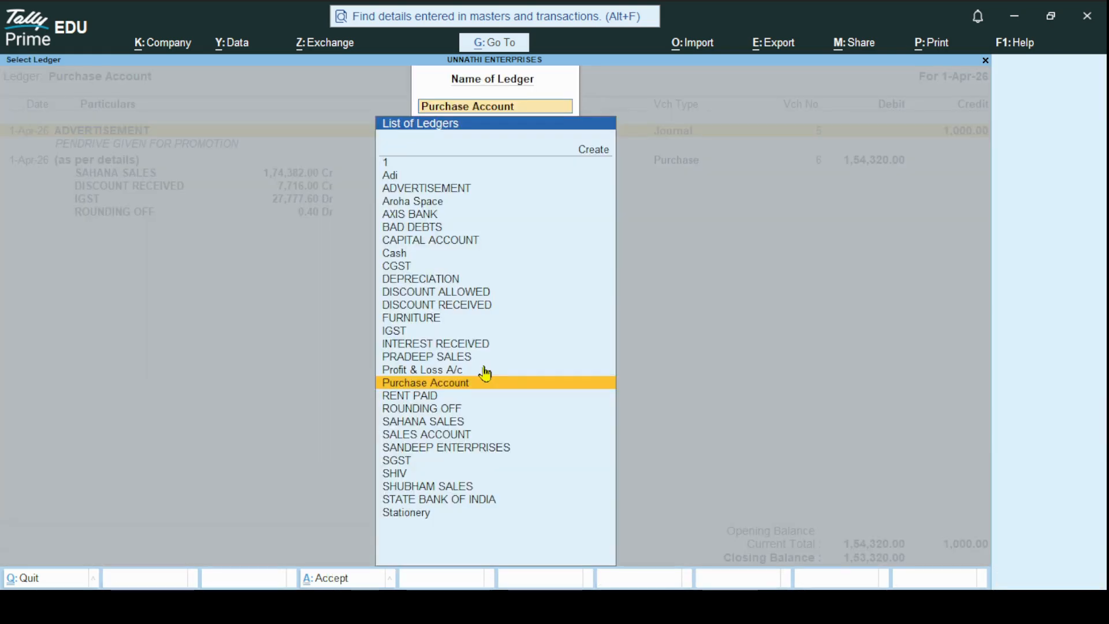
click(436, 423)
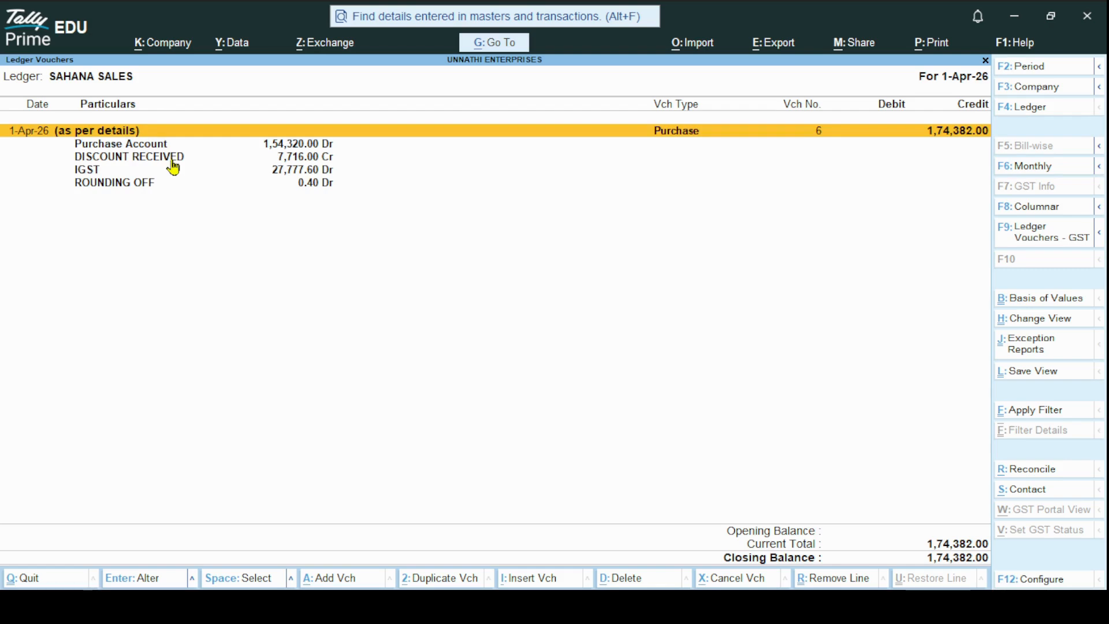
click(1028, 110)
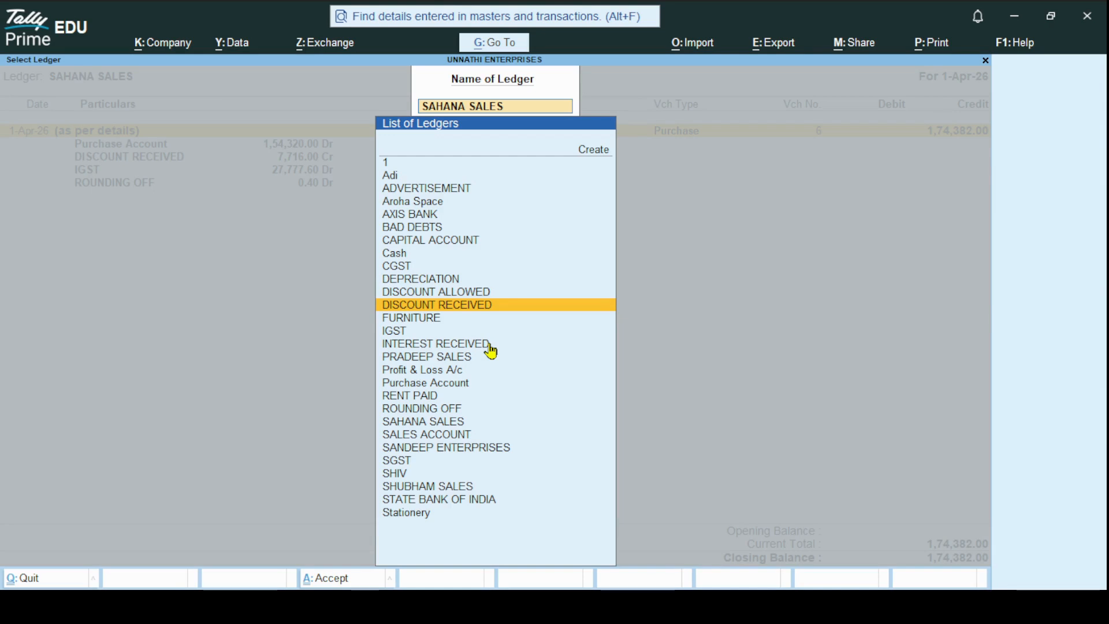
key(Return)
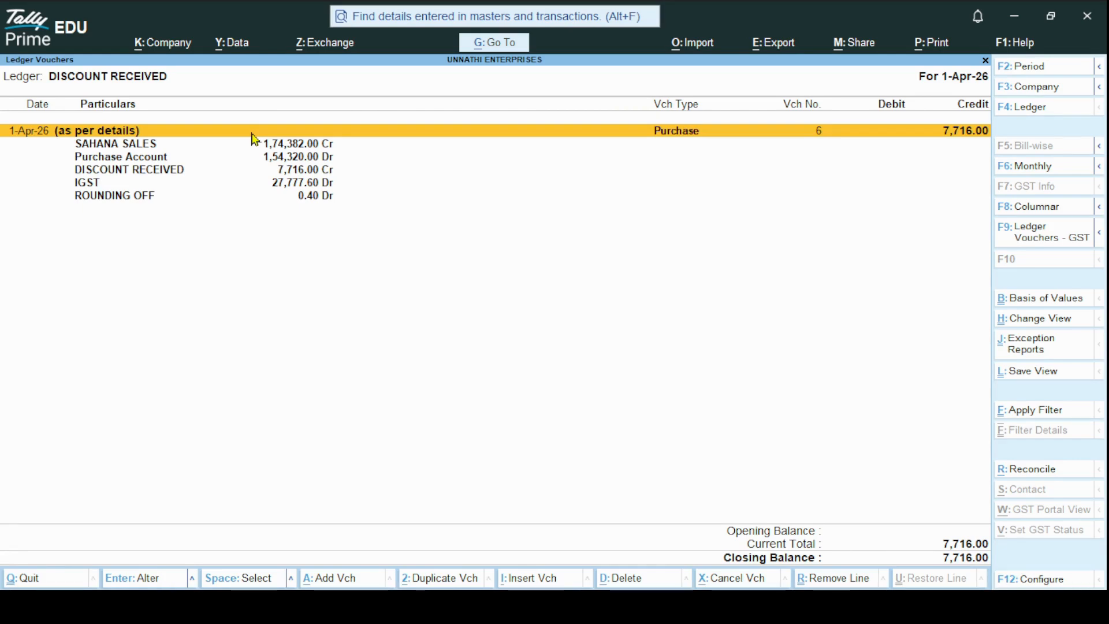
Toggle the DISCOUNT RECEIVED report from detailed to summary lines and back to detailed, and return to the Gateway of Tally
click(1030, 583)
key(Return)
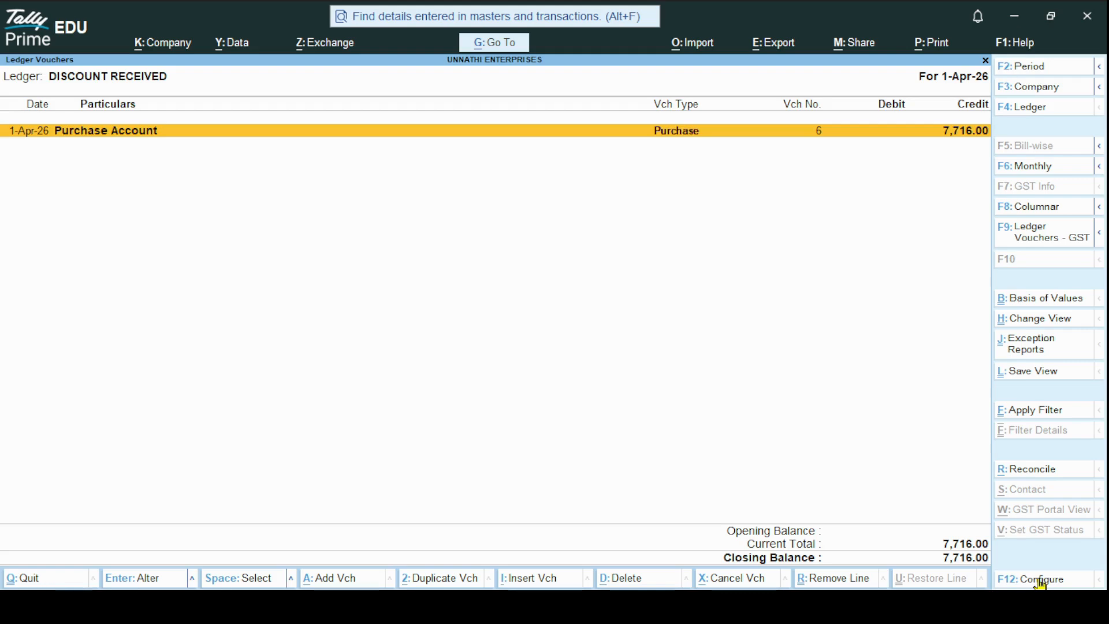
key(alt+F1)
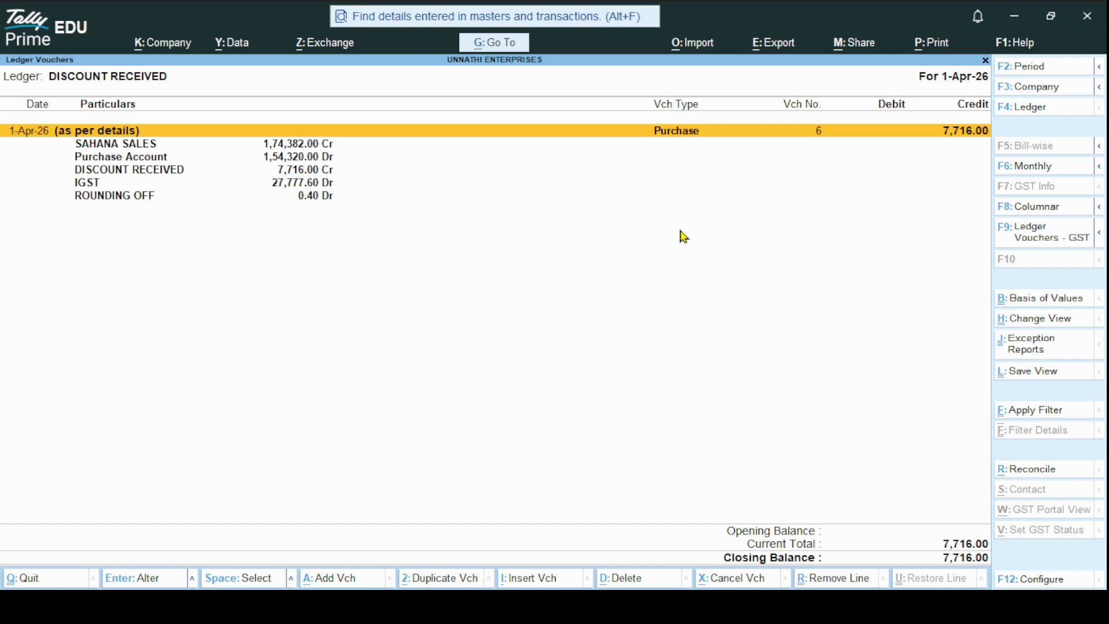
key(Escape)
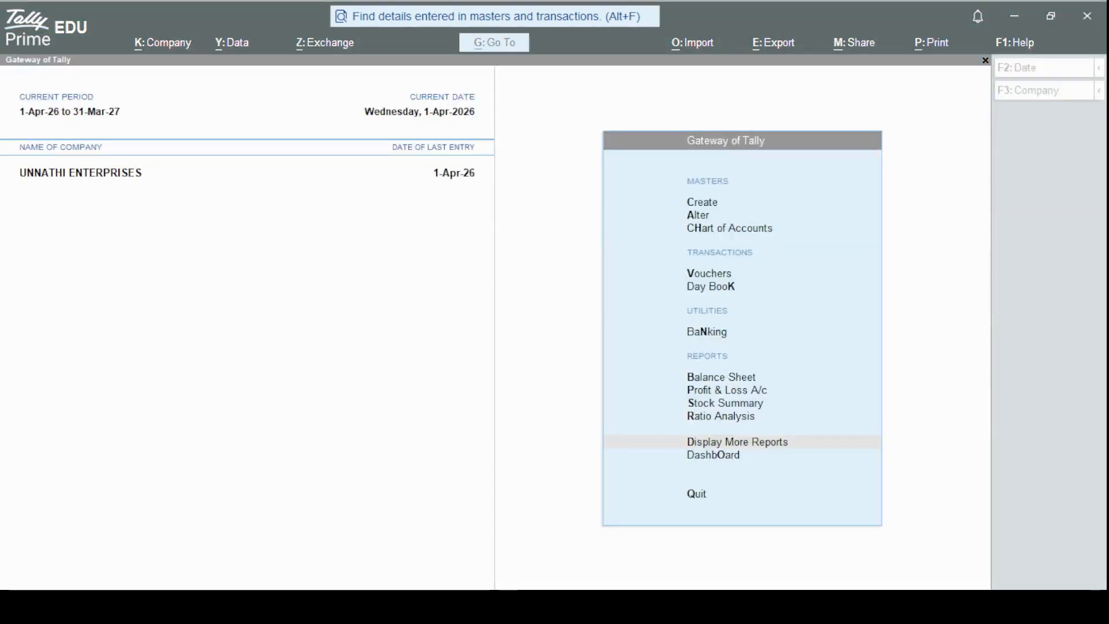